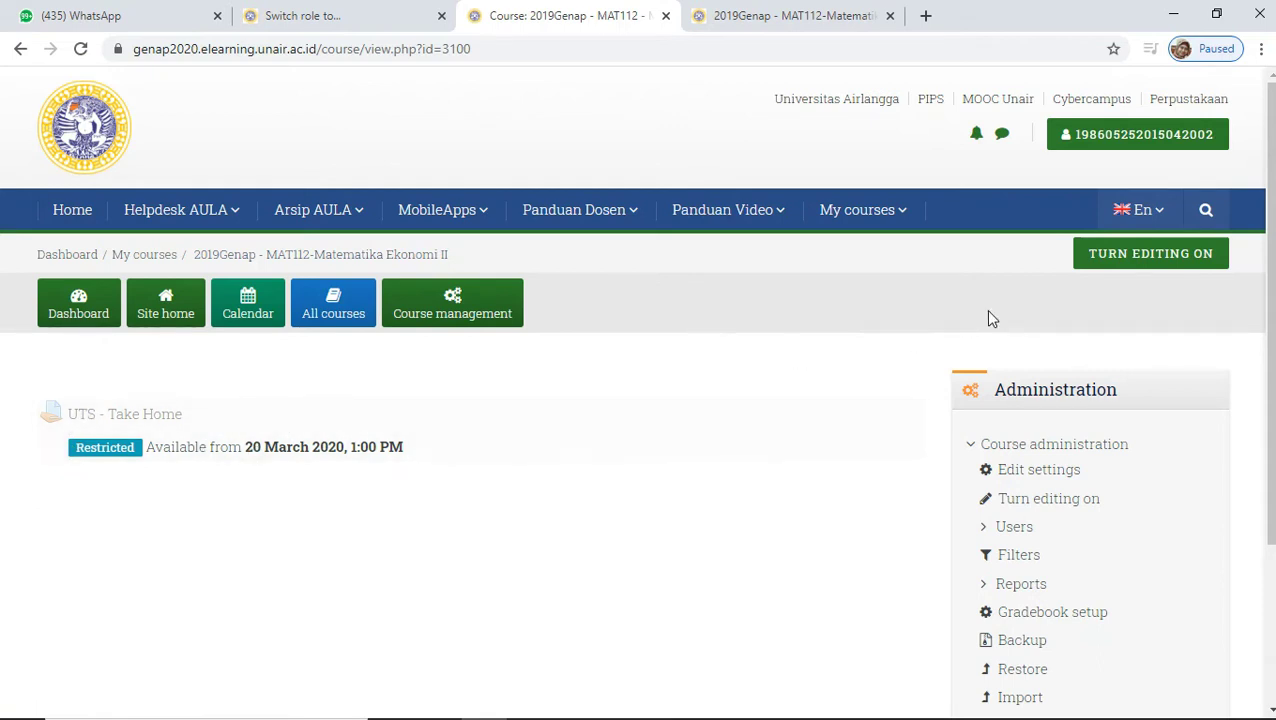
# - Turn on editing for the course and open the settings of the UTS - Take Home assignment
pyautogui.click(1133, 258)
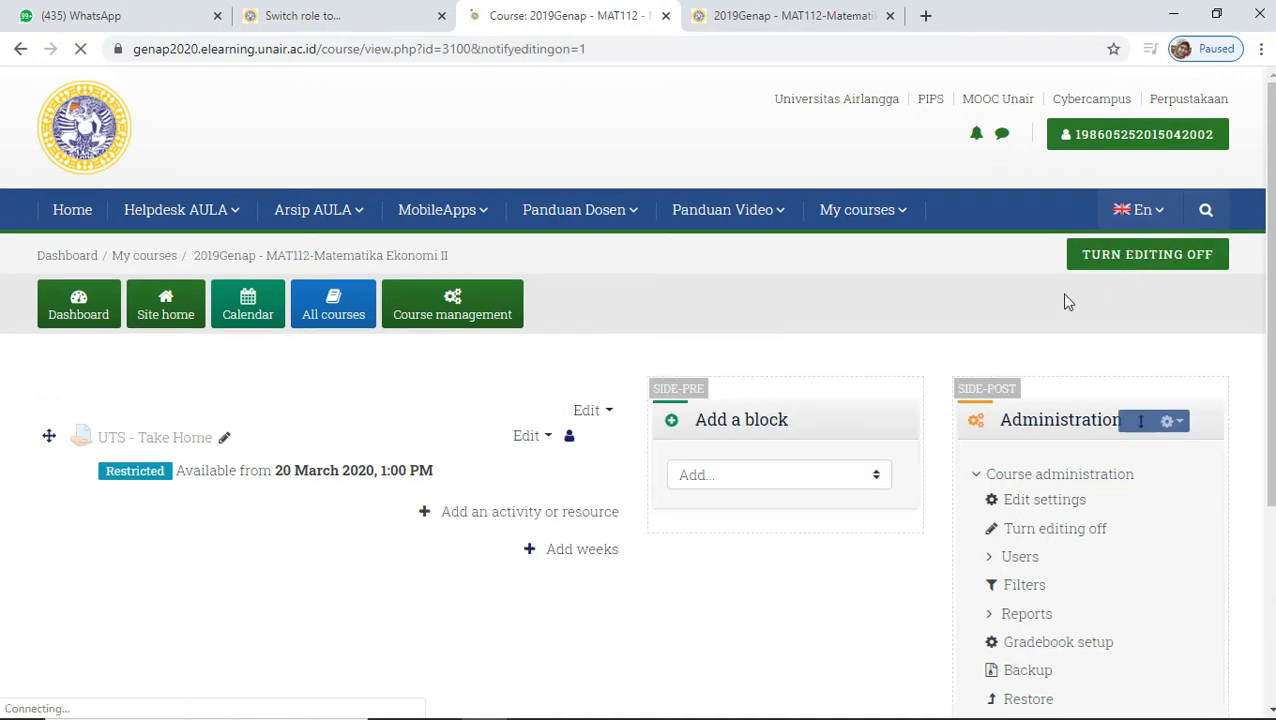
pyautogui.click(528, 438)
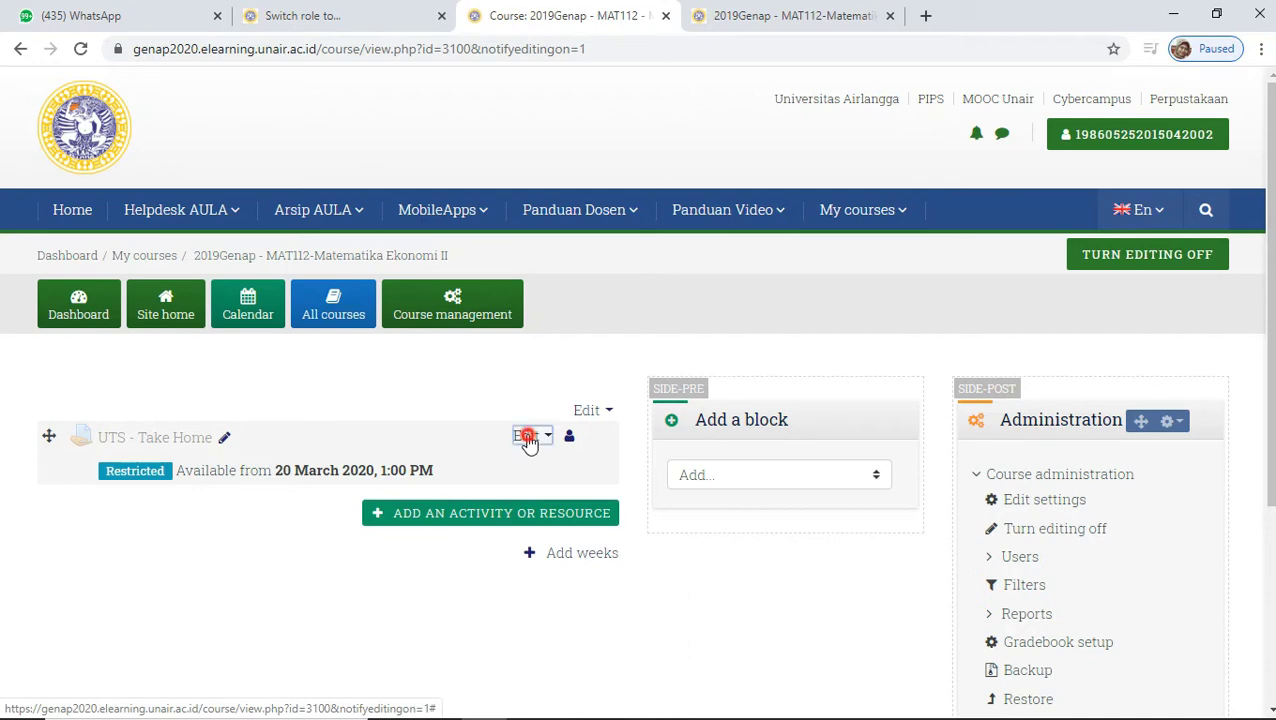
pyautogui.click(498, 474)
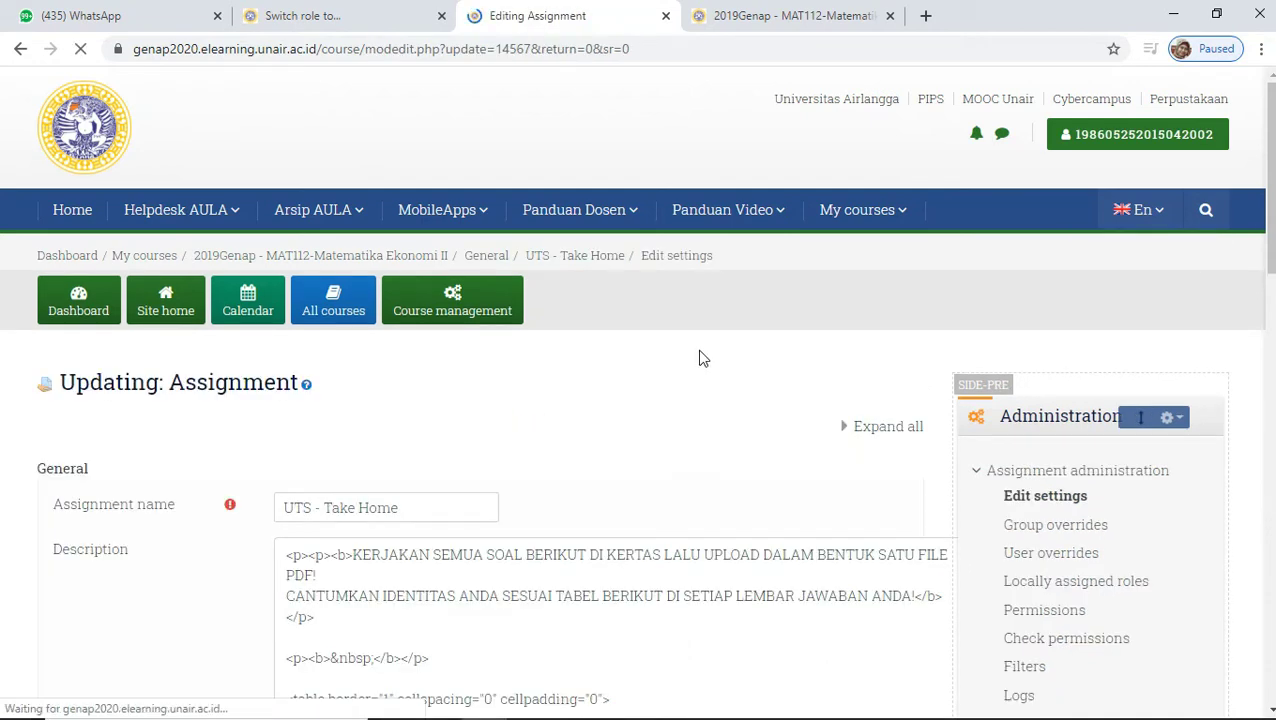
# - Examine the assignment's additional files, availability dates and submission types
pyautogui.scroll(-7, 700, 358)
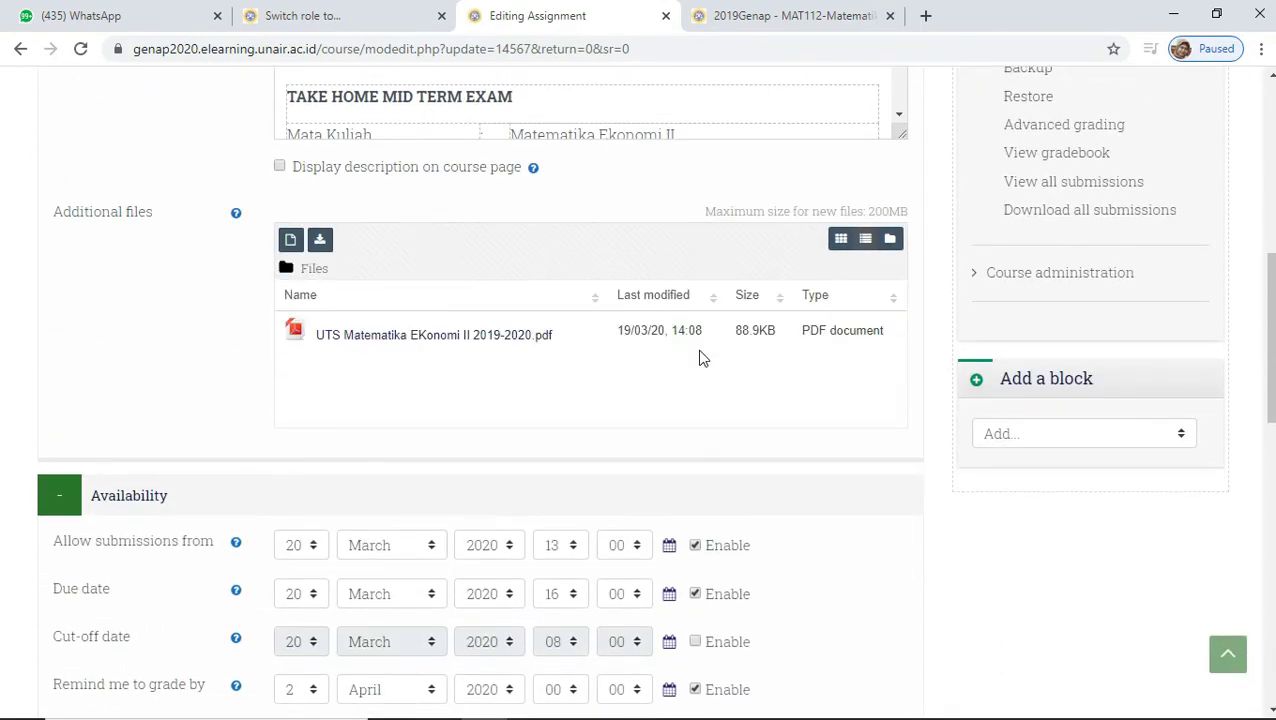
pyautogui.scroll(-2, 700, 358)
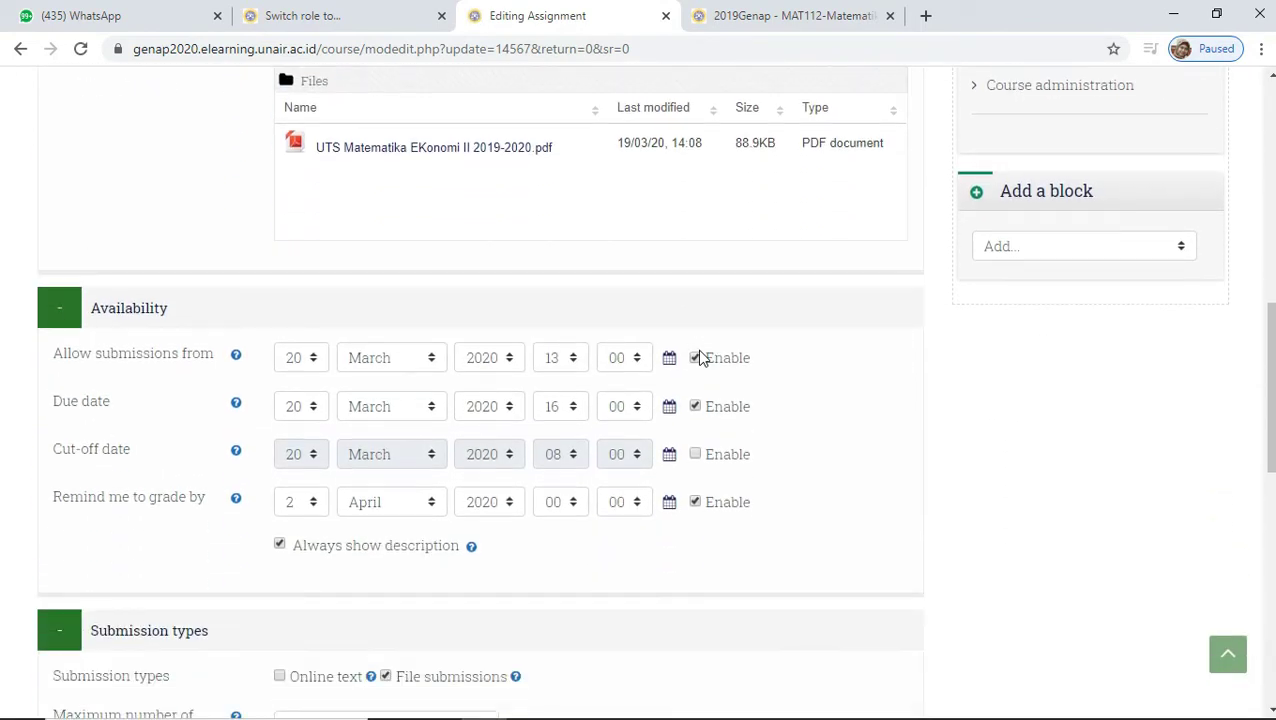
pyautogui.scroll(-2, 700, 358)
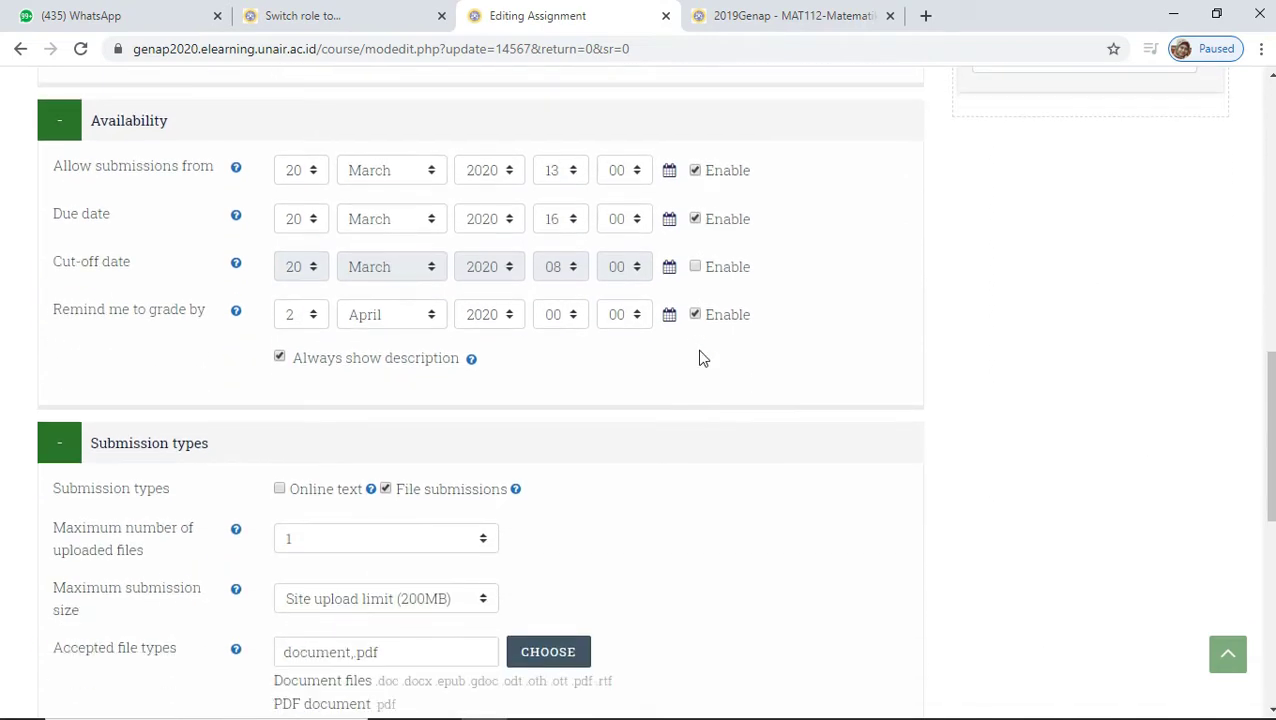
pyautogui.scroll(-1, 700, 358)
pyautogui.scroll(1, 205, 208)
pyautogui.scroll(1, 855, 233)
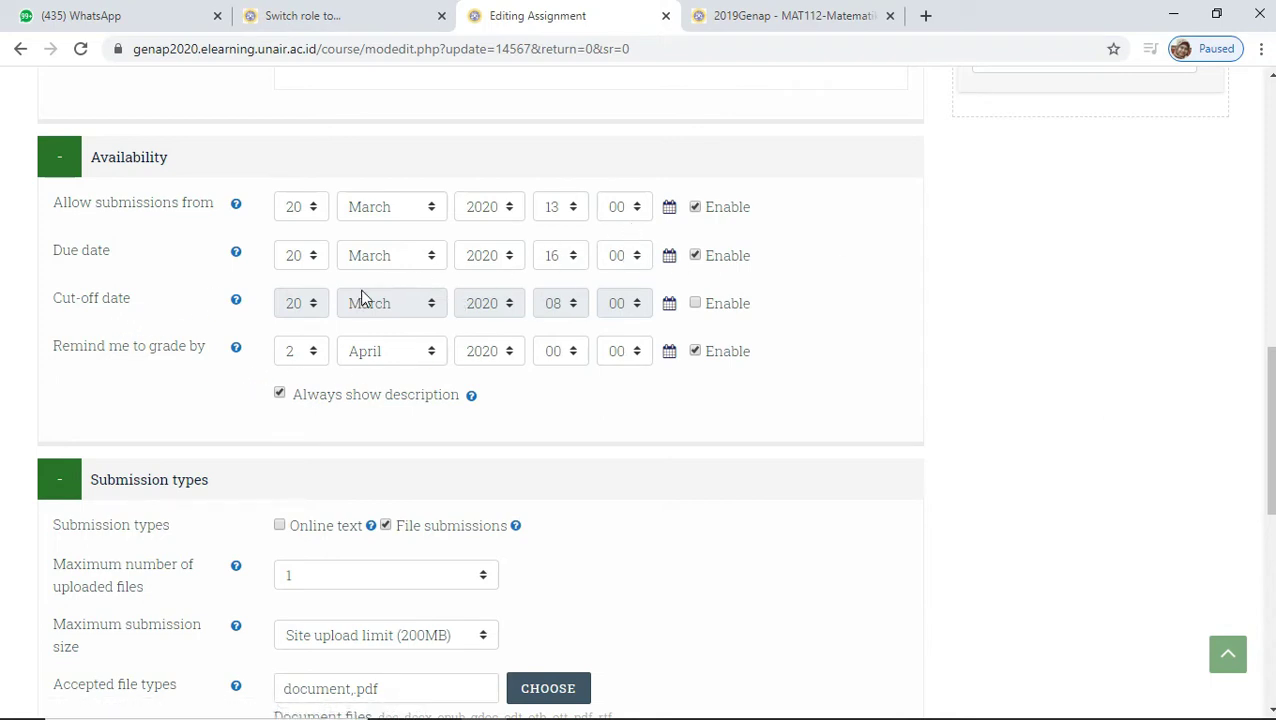
pyautogui.scroll(-1, 531, 262)
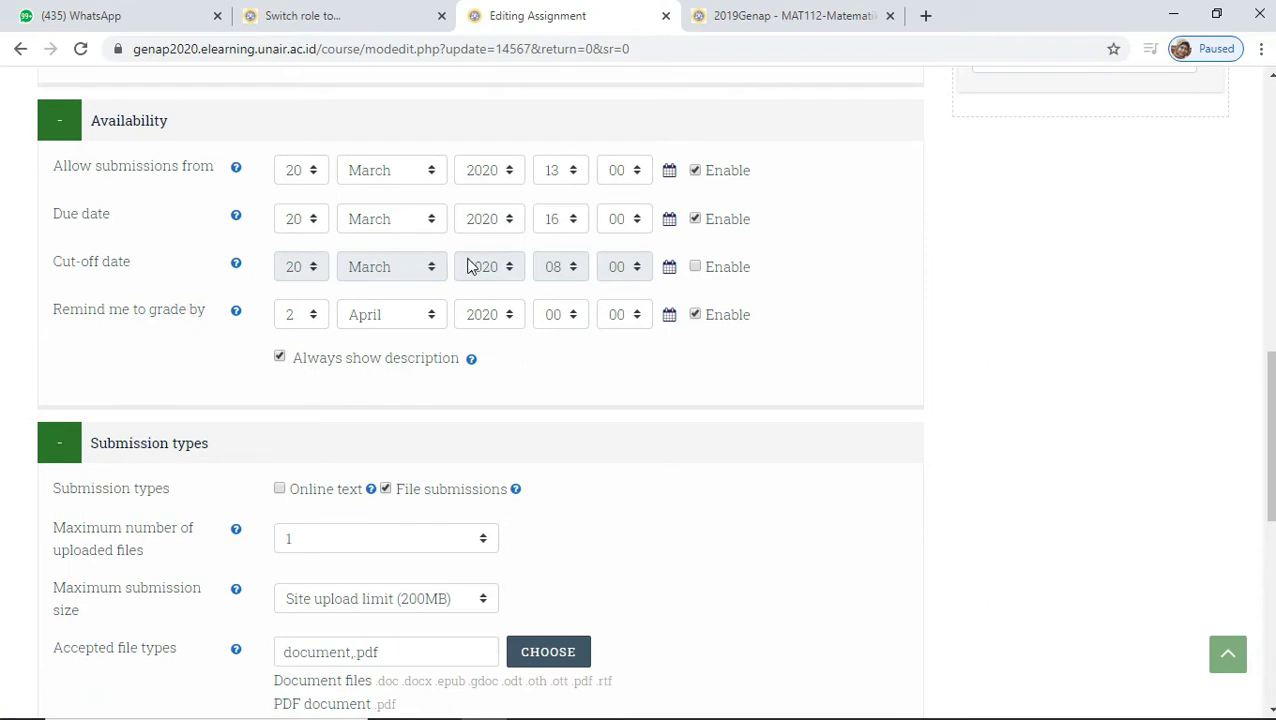
# - Try enabling the assignment's cut-off date with its hour set to 12, and disable it again
pyautogui.click(574, 269)
pyautogui.click(574, 269)
pyautogui.click(696, 268)
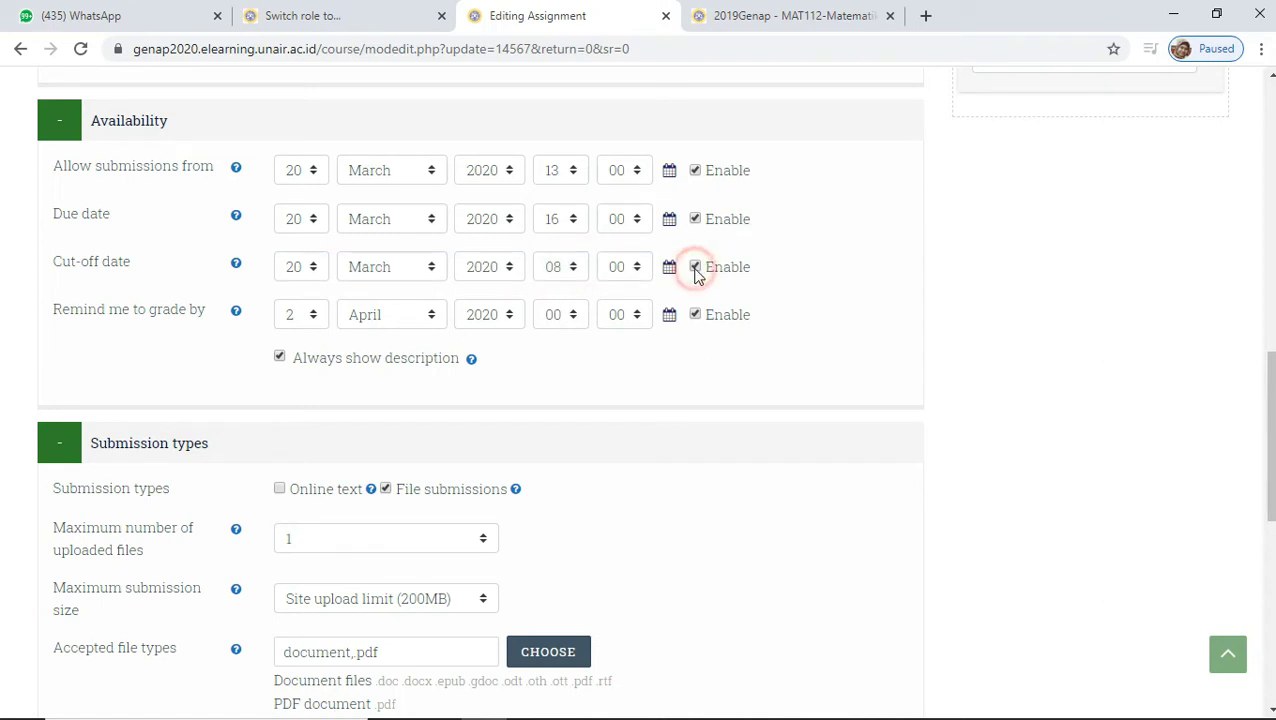
pyautogui.click(568, 267)
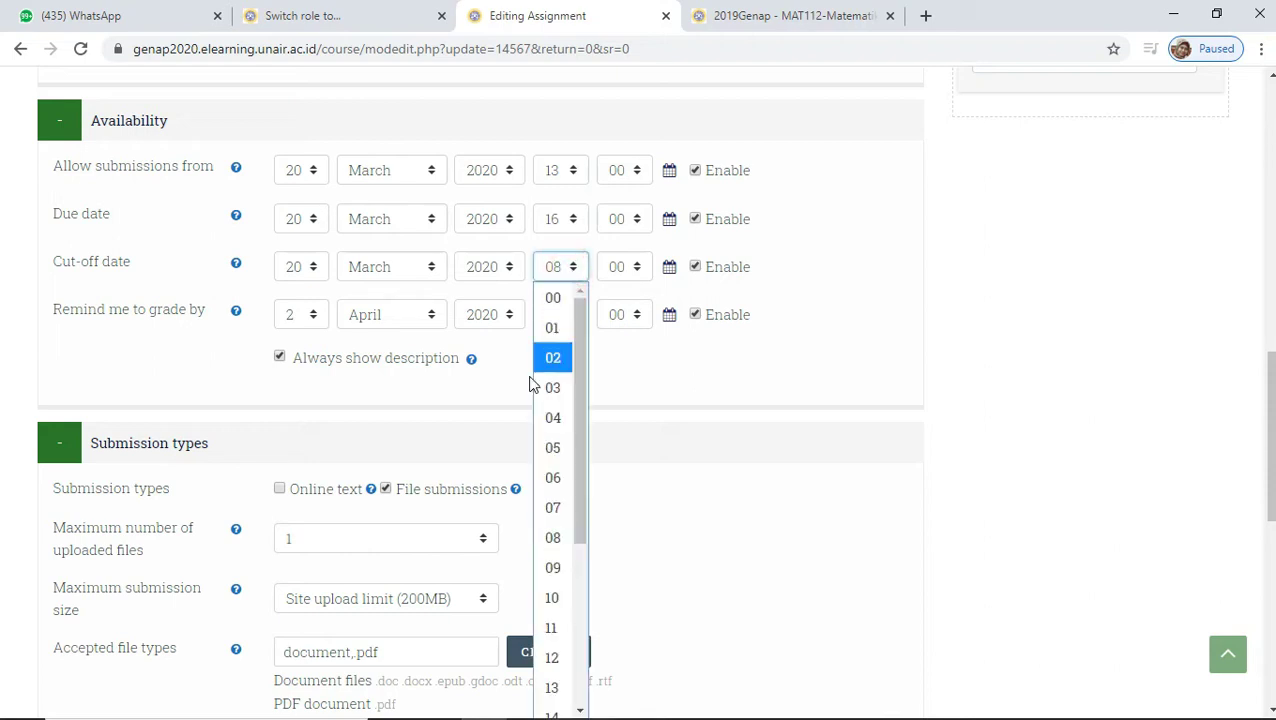
pyautogui.click(553, 657)
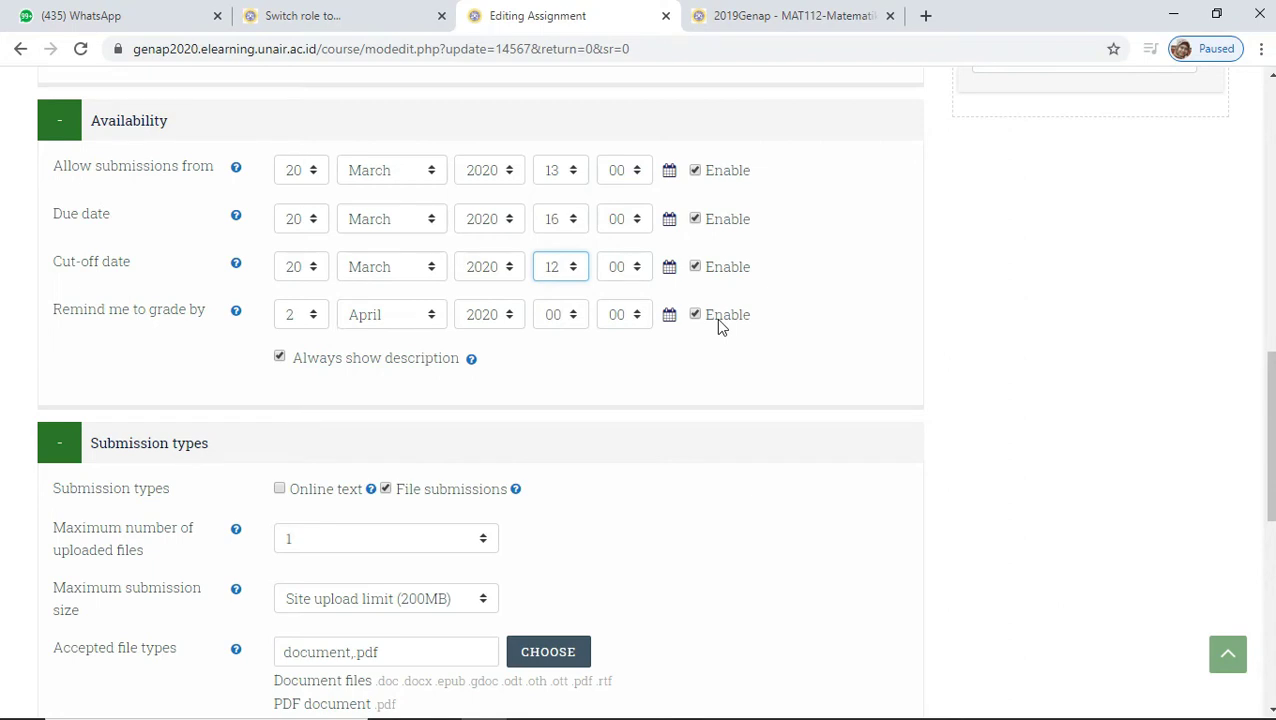
pyautogui.click(696, 268)
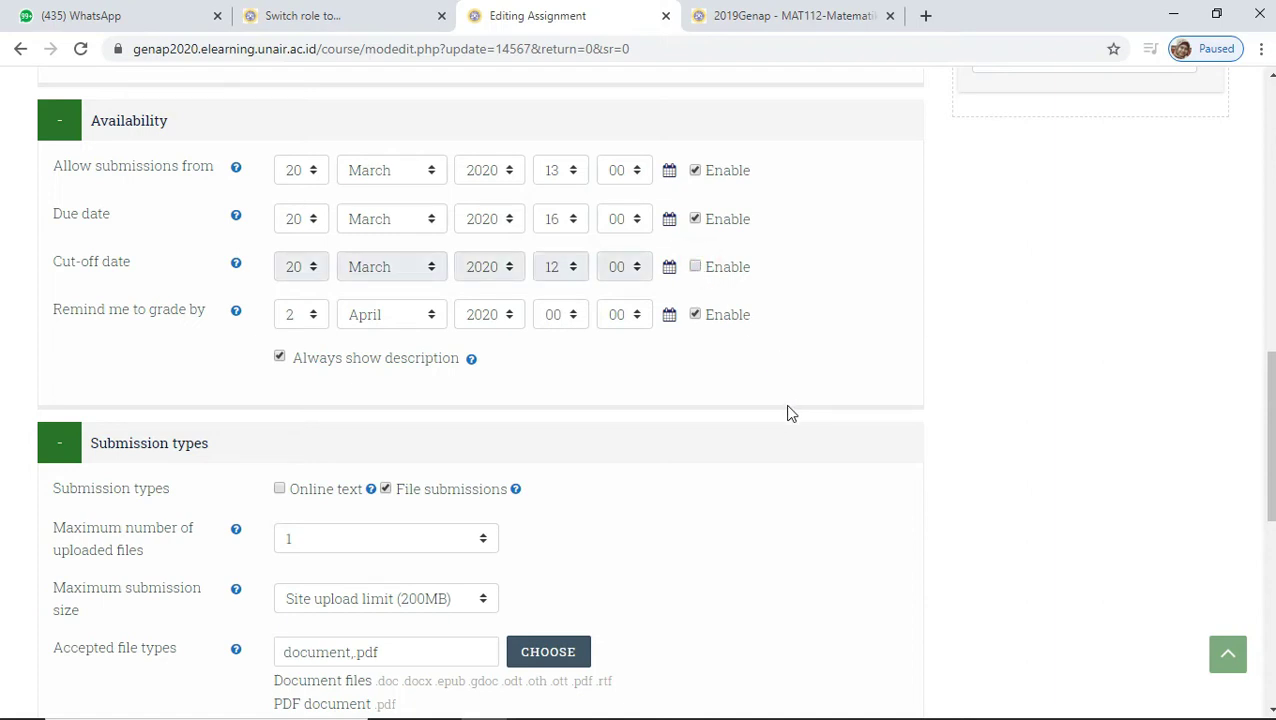
# - Try adding a second date restriction in the assignment's access restrictions, and remove it again
pyautogui.scroll(-4, 790, 414)
pyautogui.scroll(-1, 790, 414)
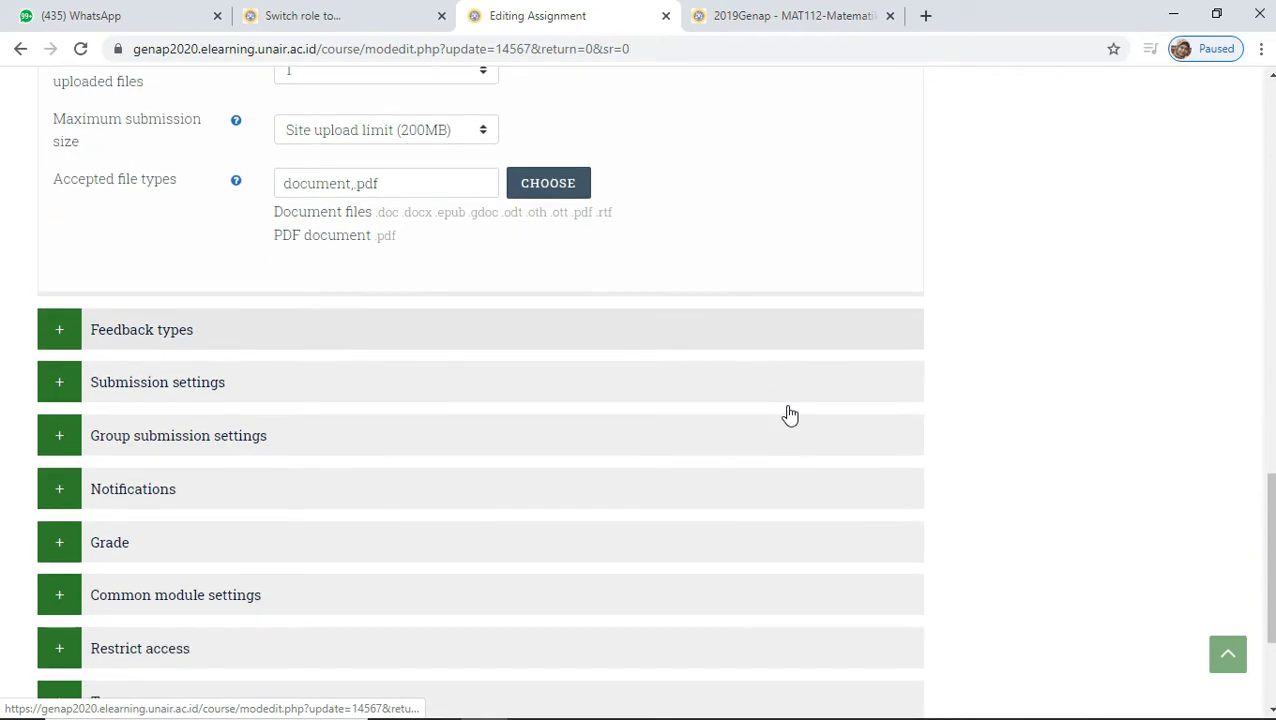
pyautogui.scroll(-2, 790, 414)
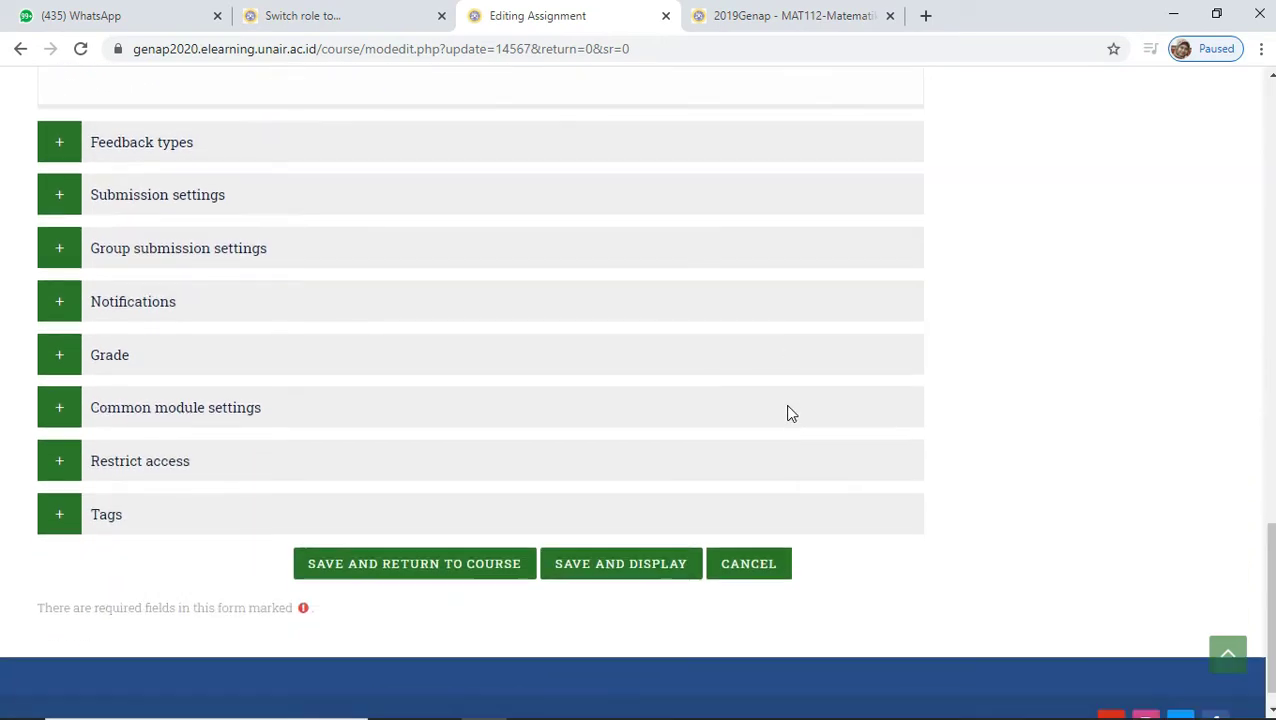
pyautogui.click(173, 470)
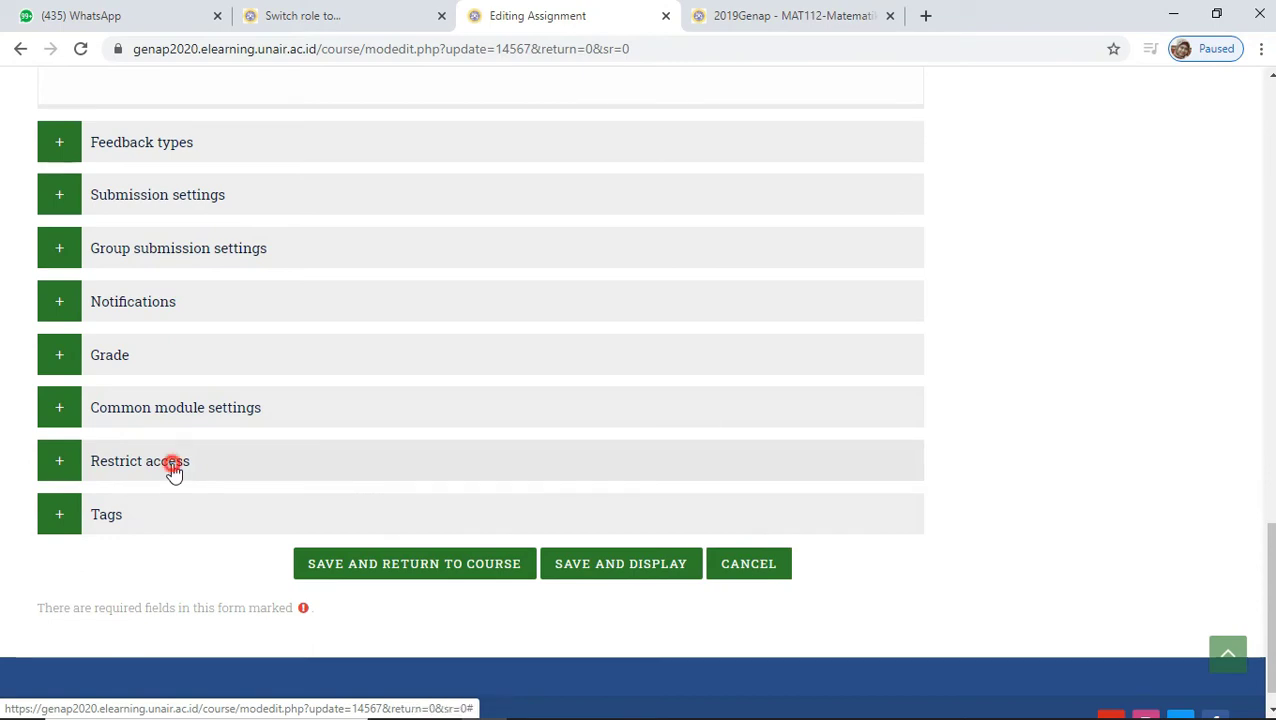
pyautogui.scroll(-2, 173, 470)
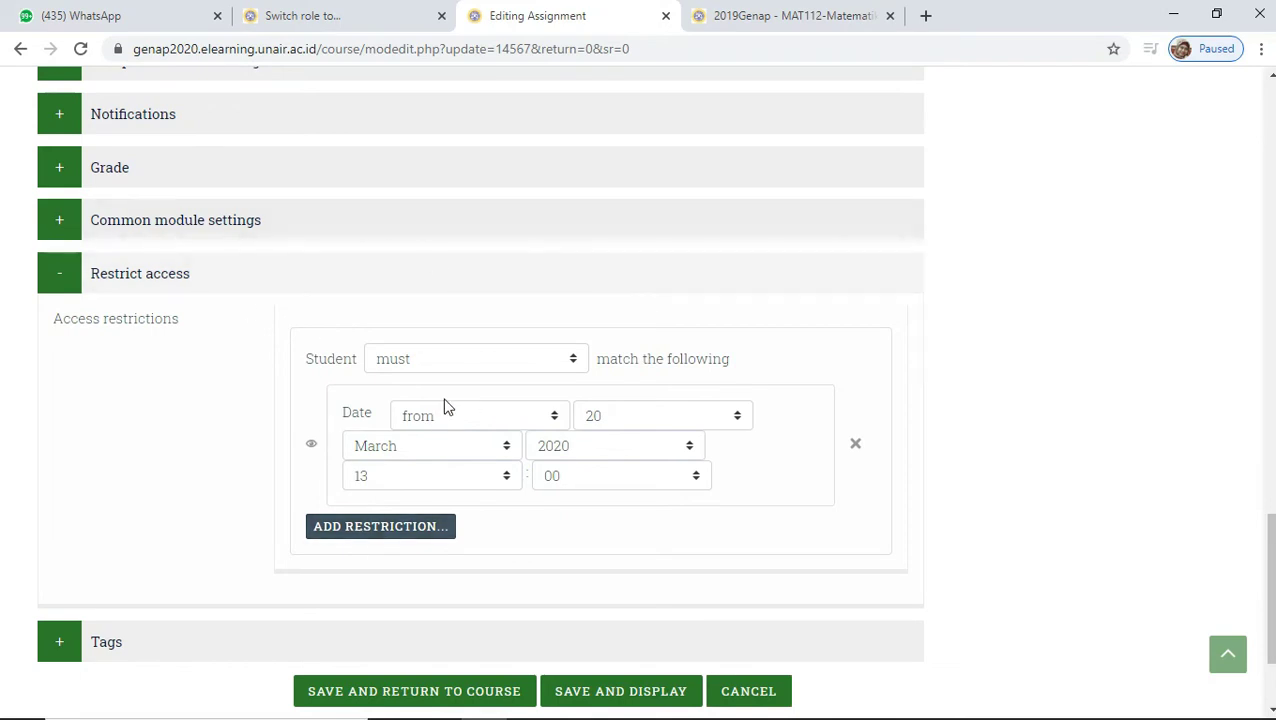
pyautogui.click(368, 530)
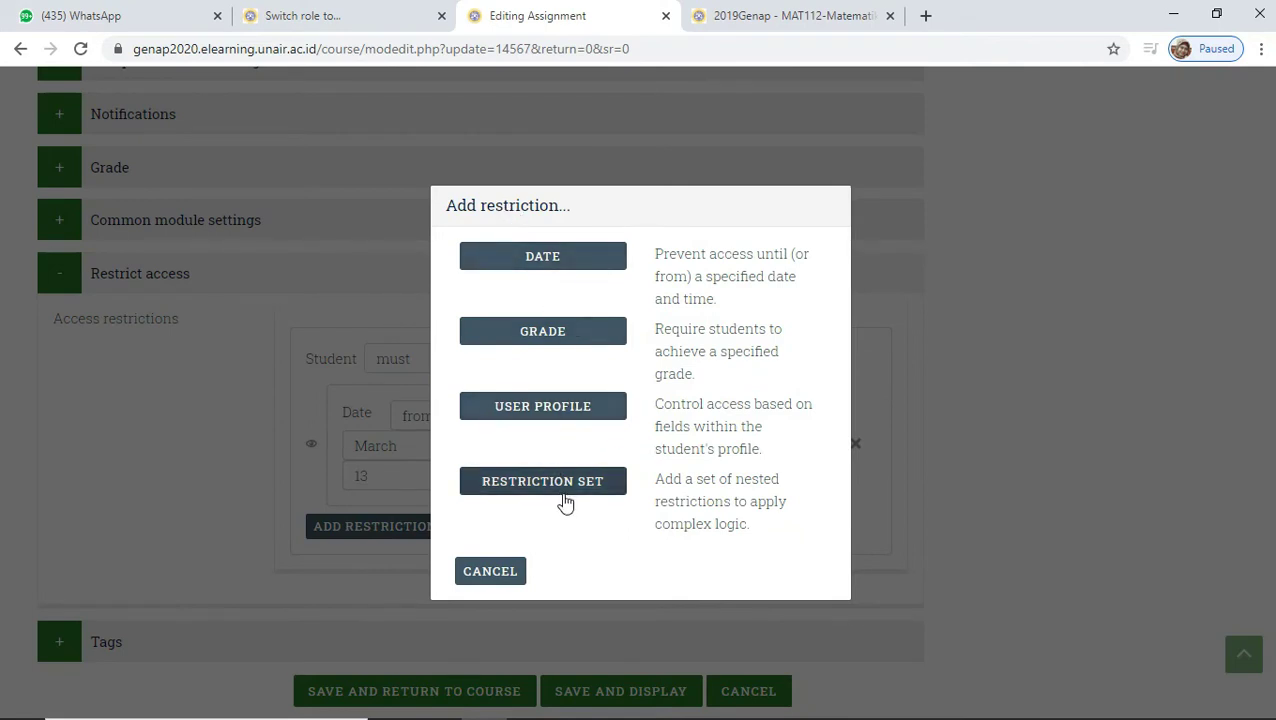
pyautogui.click(561, 256)
pyautogui.scroll(-2, 545, 418)
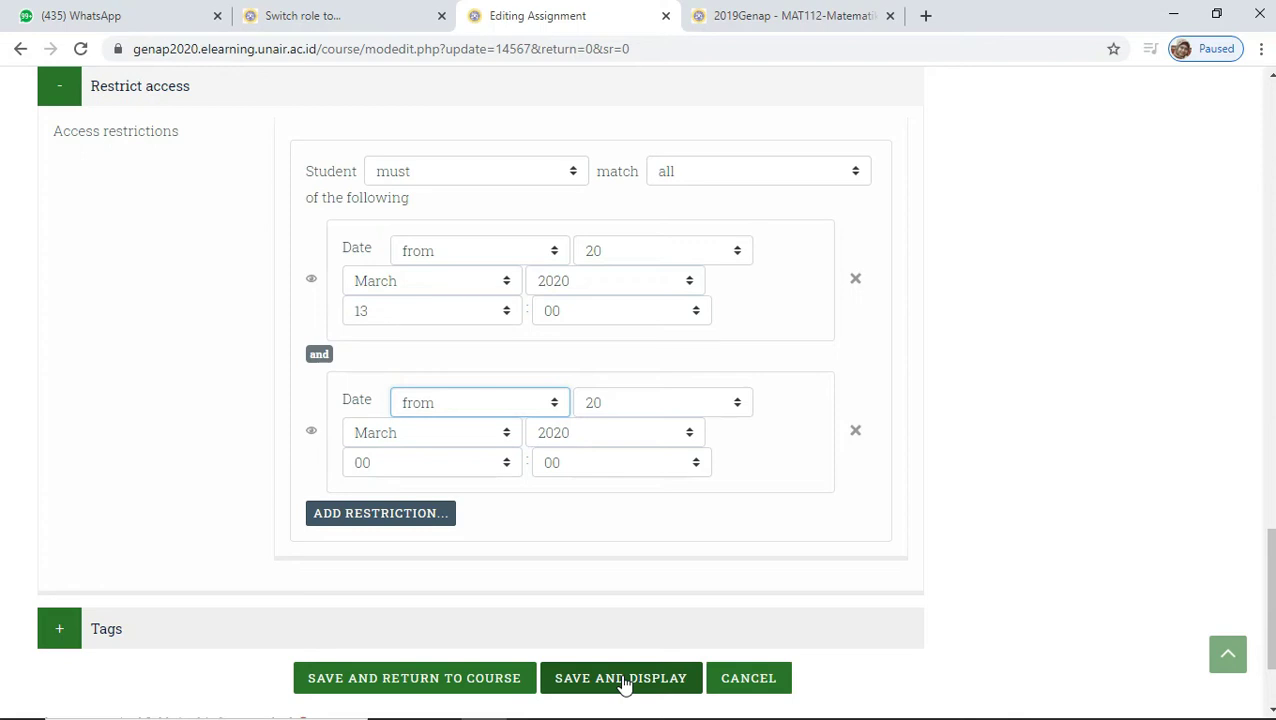
pyautogui.click(859, 435)
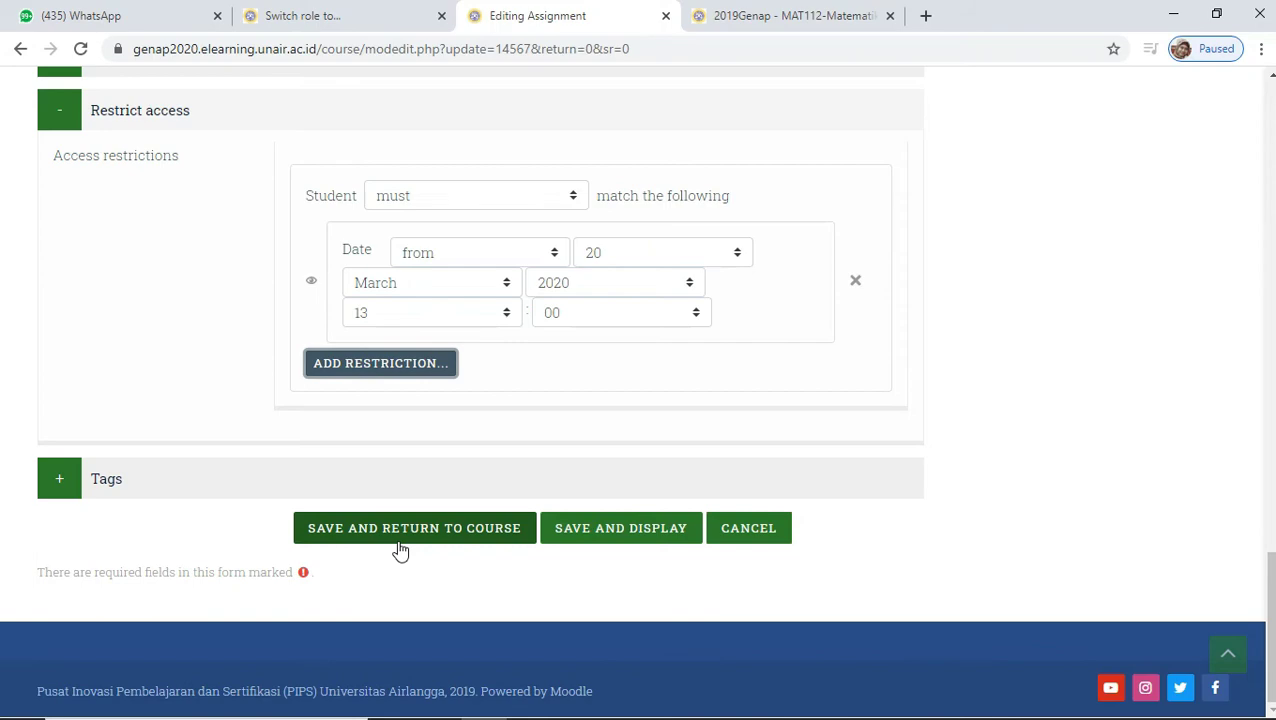
# - Look over the assignment form once more and return to the course page without saving
pyautogui.scroll(20, 400, 550)
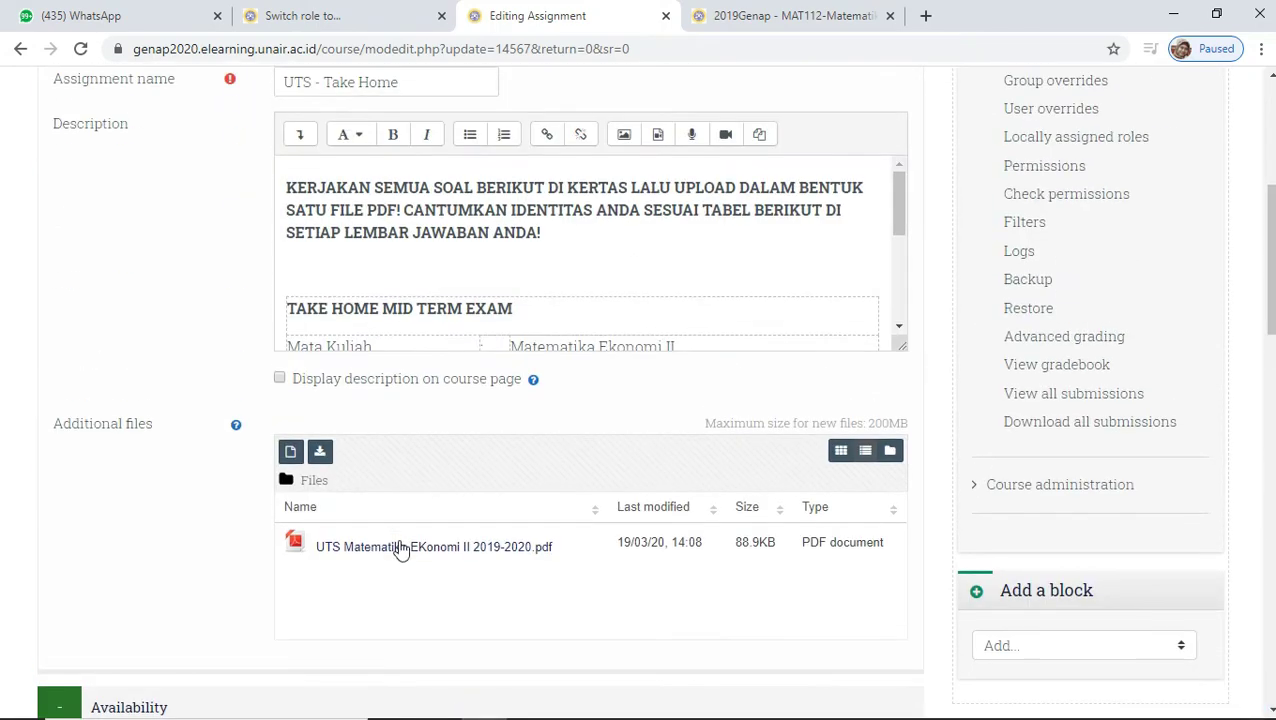
pyautogui.scroll(-20, 400, 550)
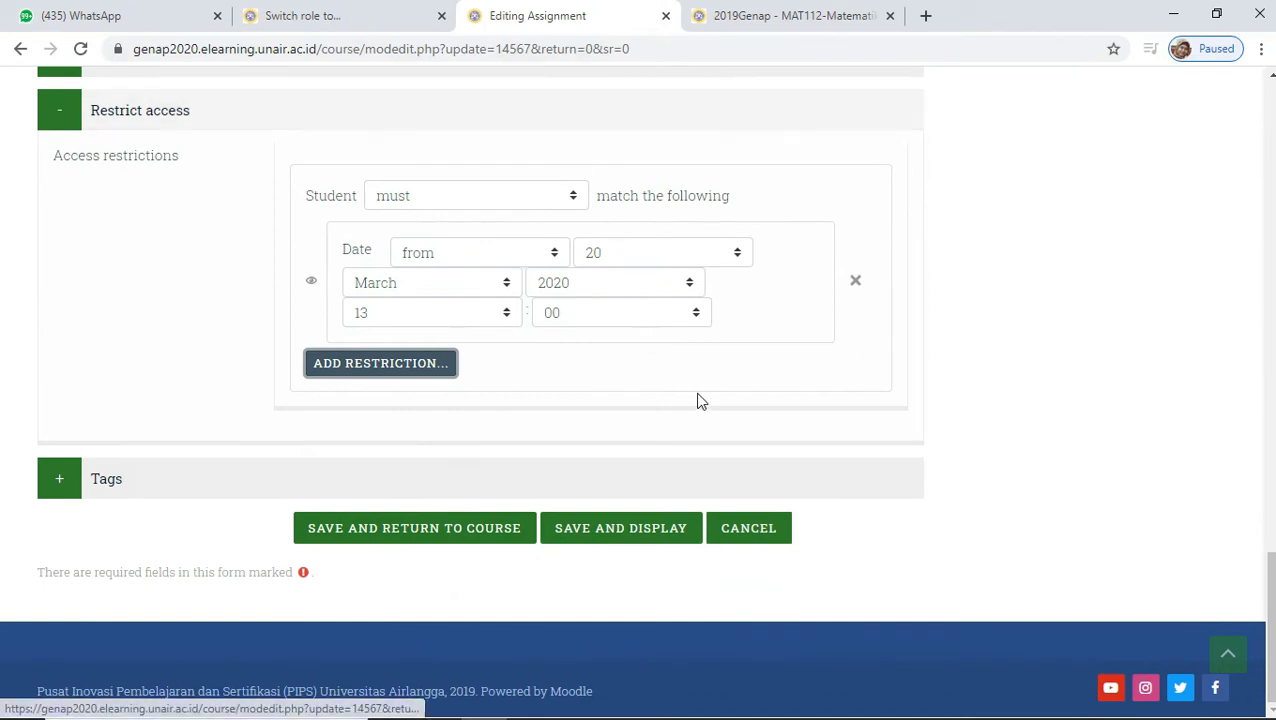
pyautogui.click(754, 529)
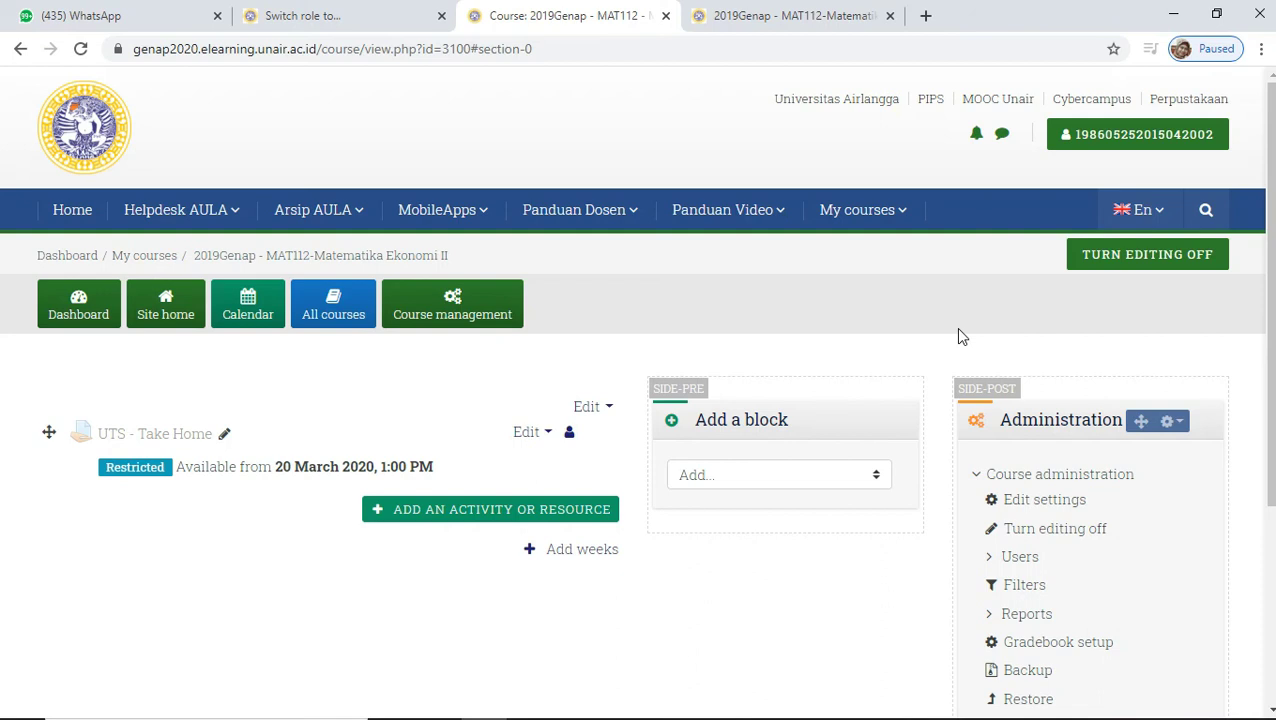
# - Switch to the Student role to check how the UTS - Take Home assignment is shown, and return to the normal role
pyautogui.click(1100, 138)
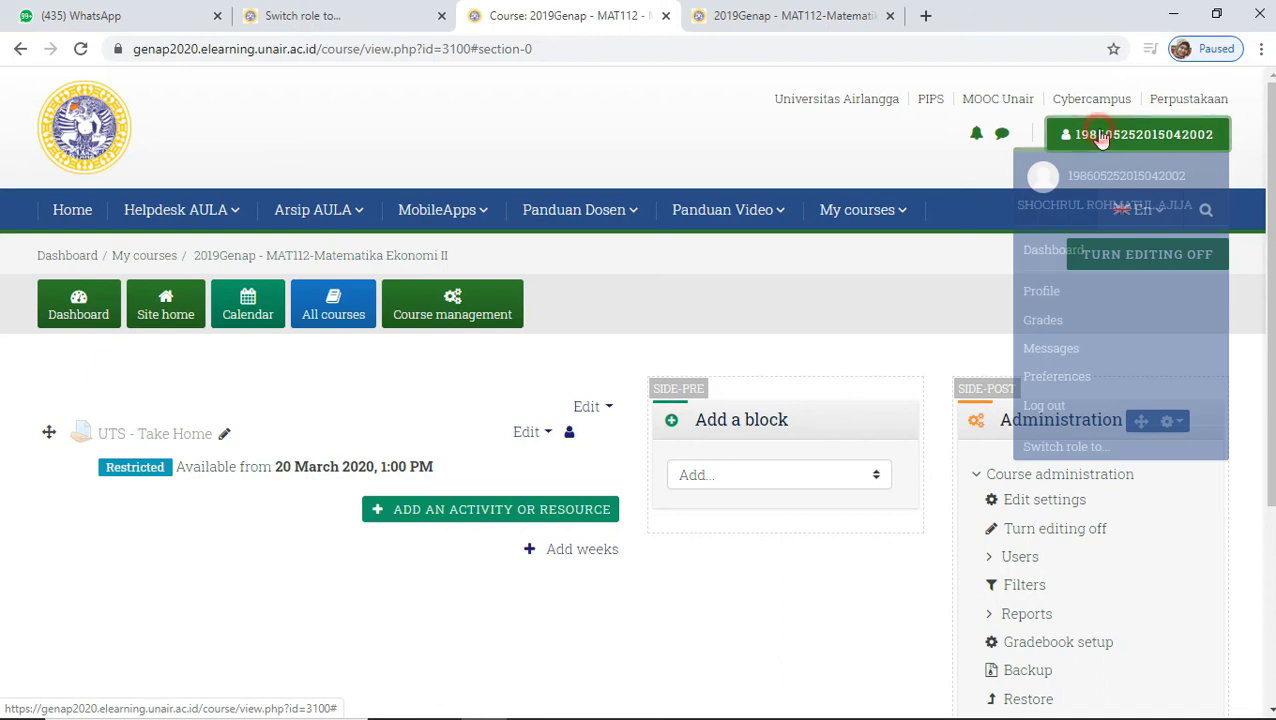
pyautogui.click(1062, 447)
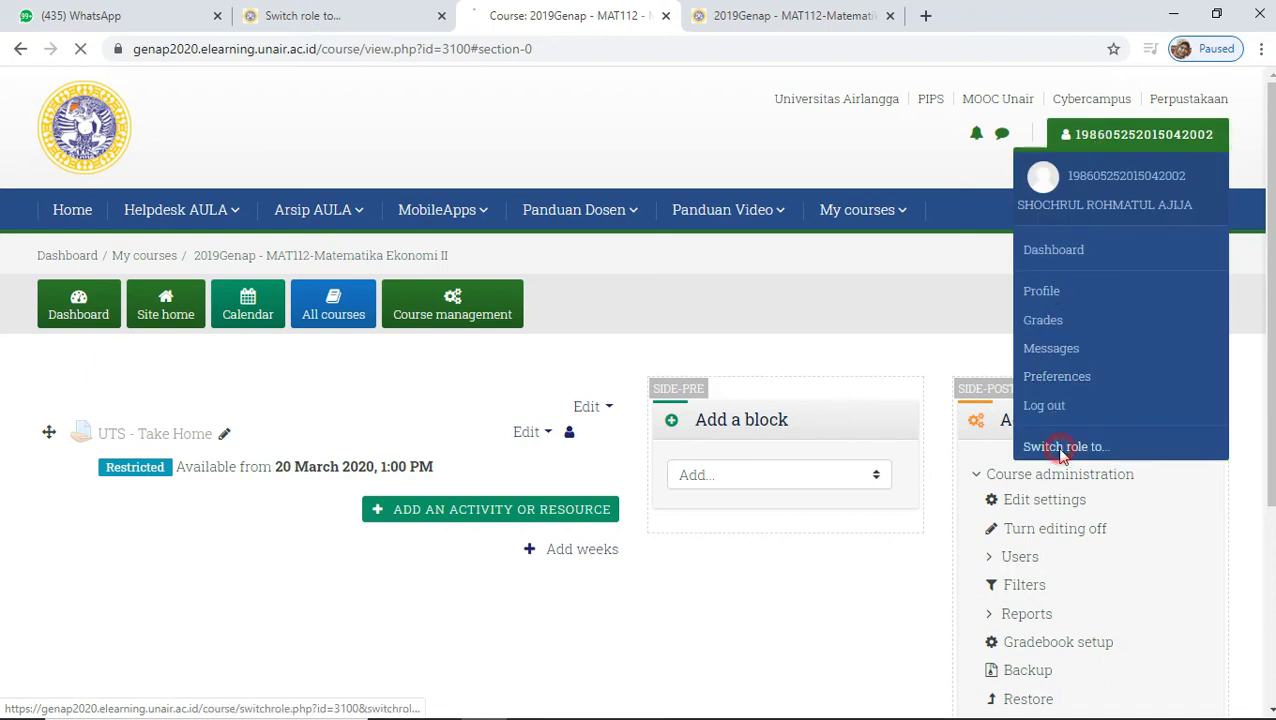
pyautogui.click(124, 593)
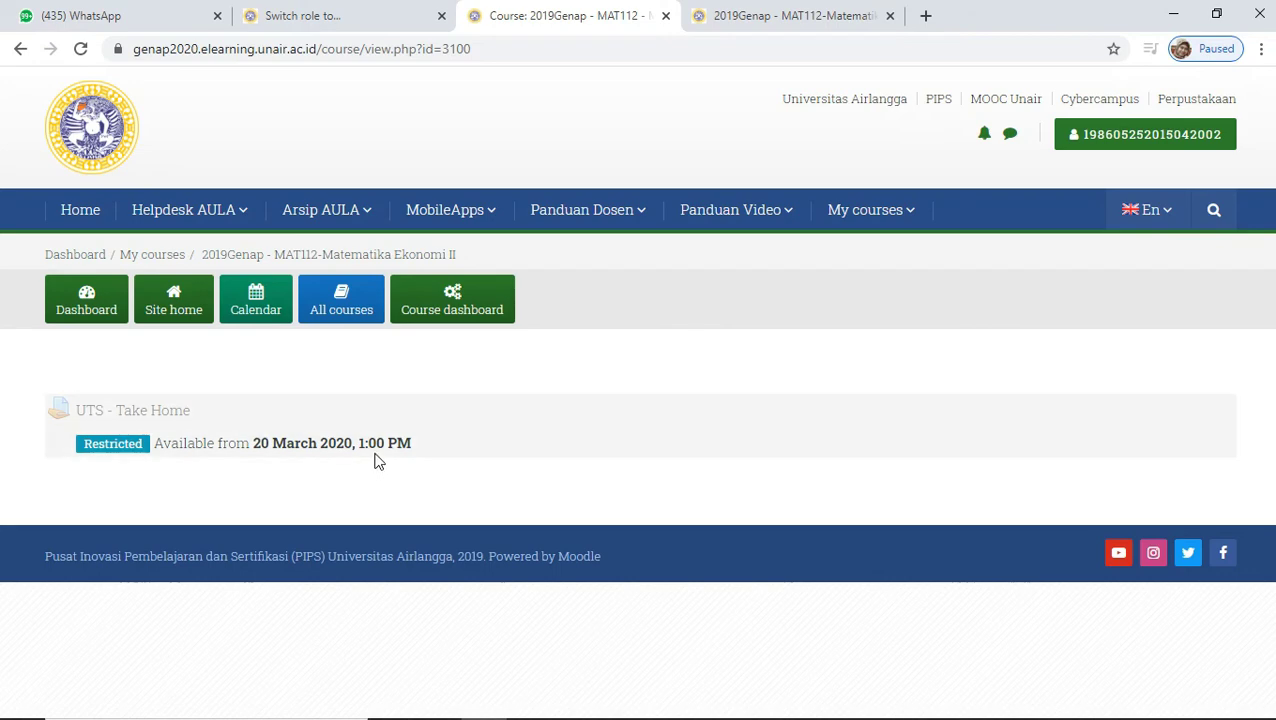
pyautogui.click(227, 426)
pyautogui.click(1150, 143)
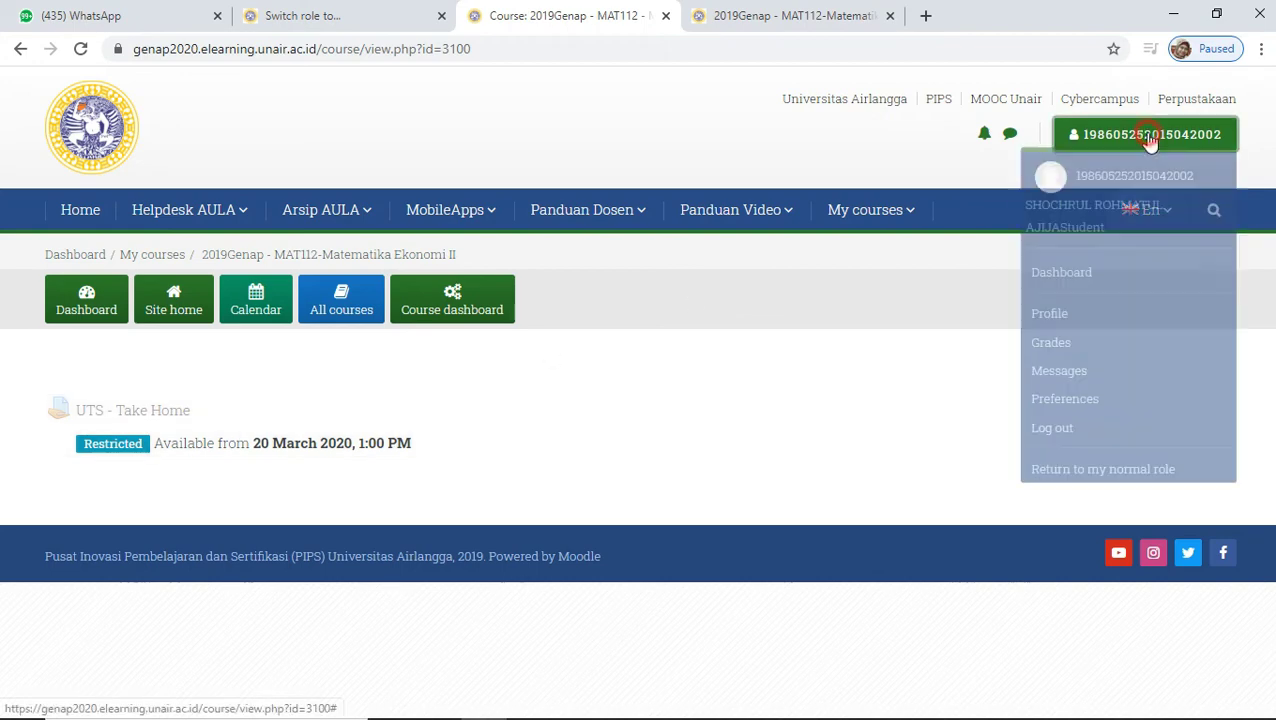
pyautogui.click(1086, 472)
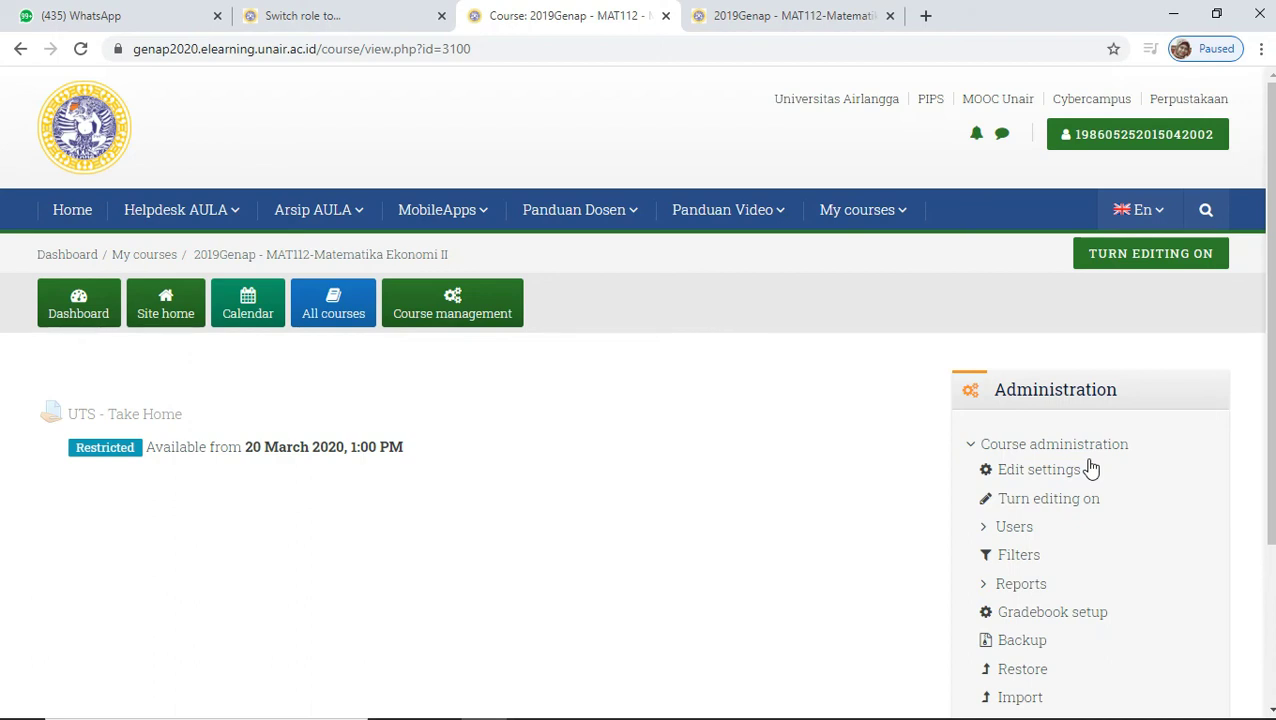
# - Start a course import from 2019Genap - MAT112 - Matematika Ekonomi II, EKONOMI PEMBANGUNAN, kelas C, and review its initial import settings
pyautogui.click(476, 310)
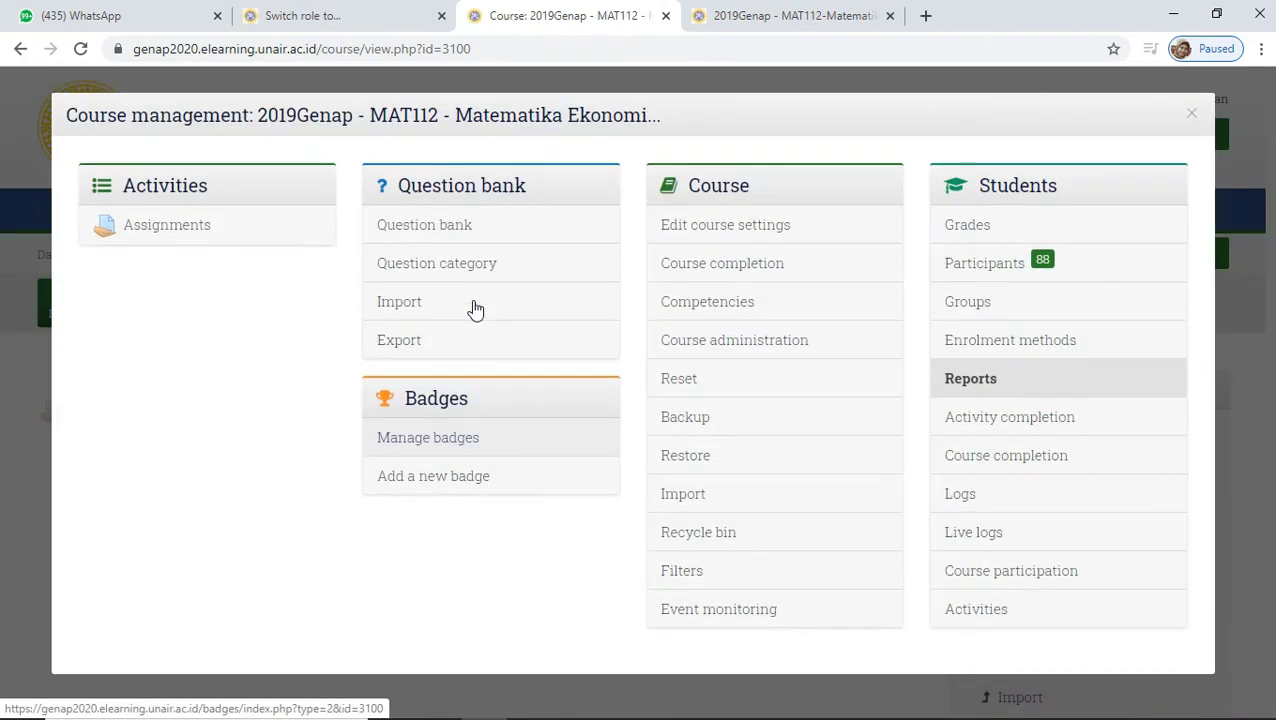
pyautogui.click(679, 493)
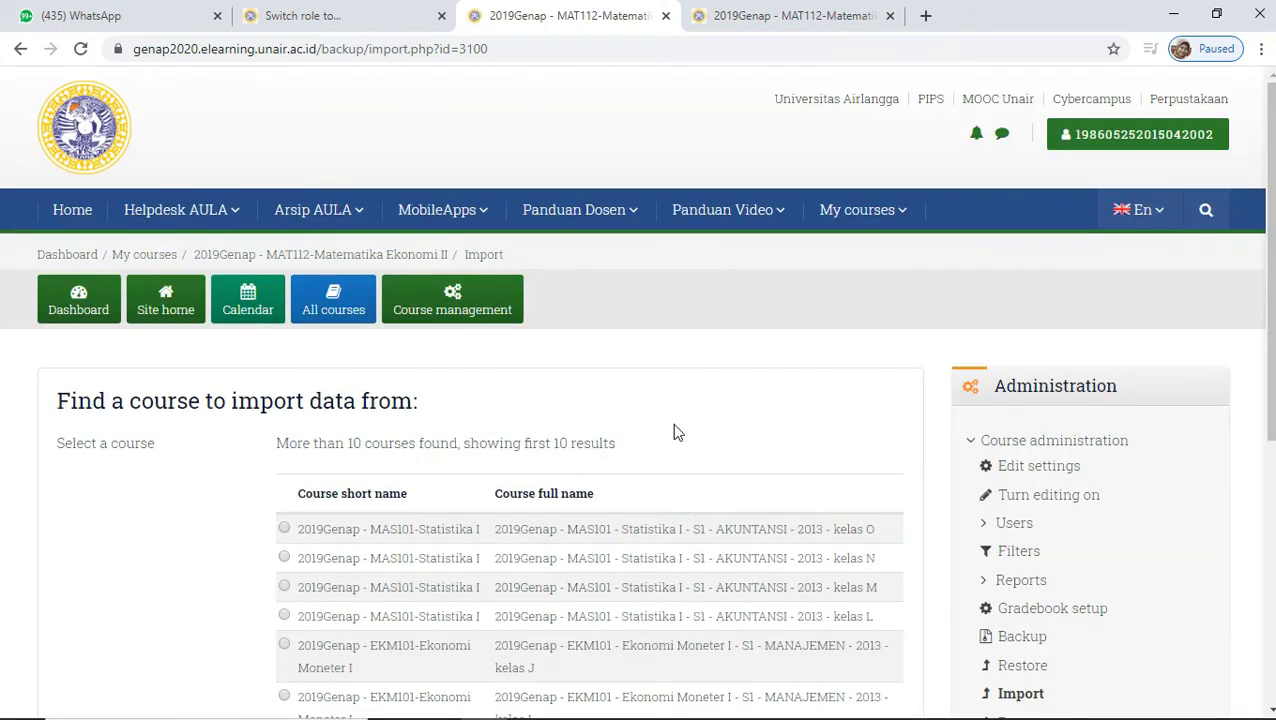
pyautogui.scroll(-1, 674, 432)
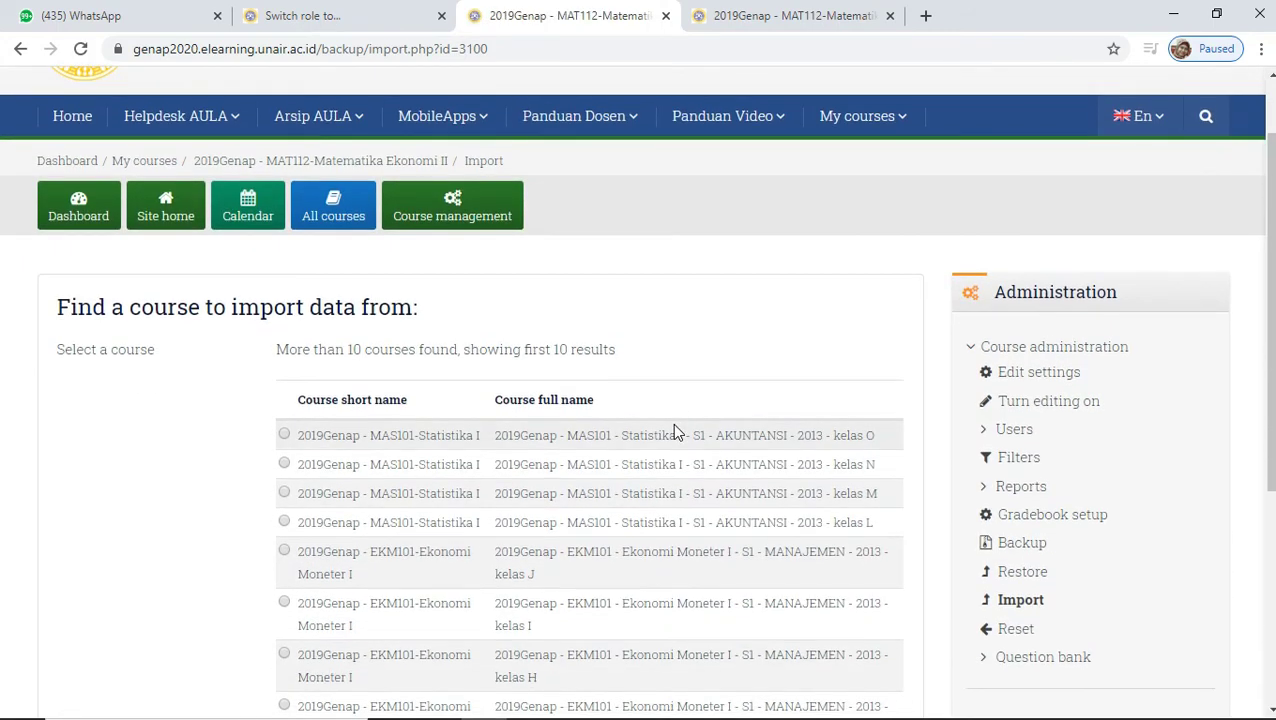
pyautogui.scroll(-2, 674, 432)
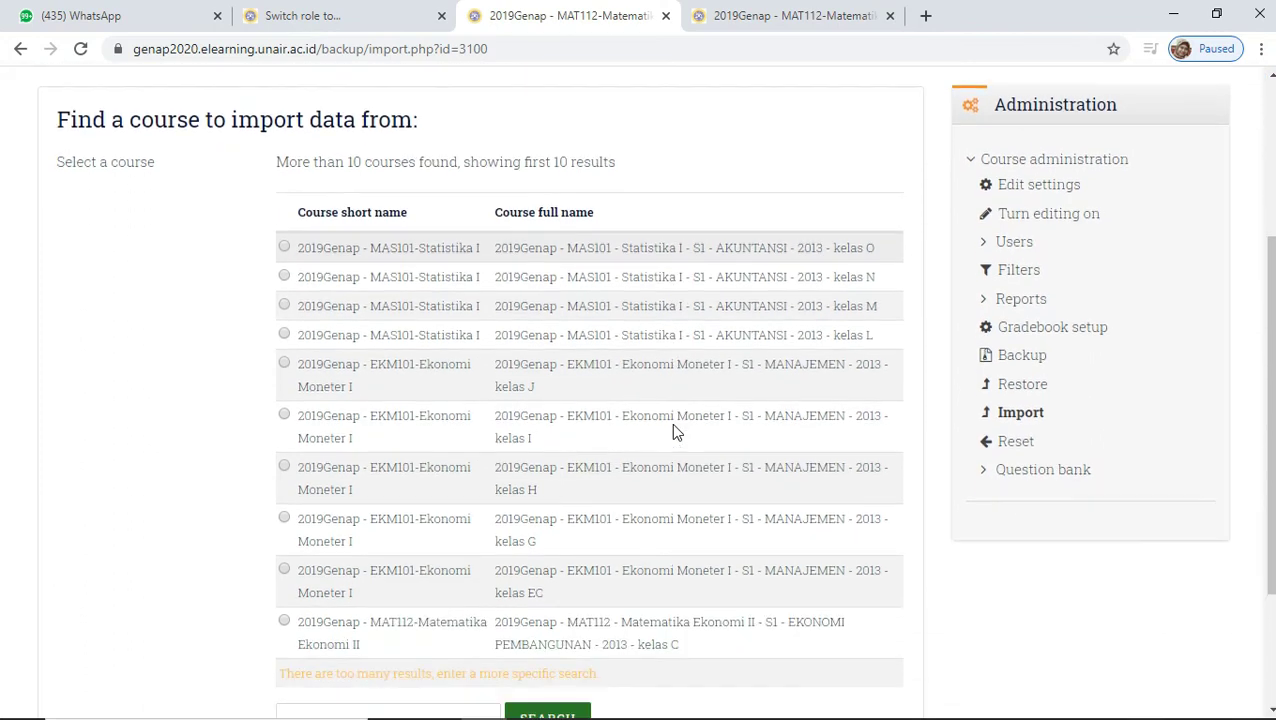
pyautogui.scroll(-1, 650, 463)
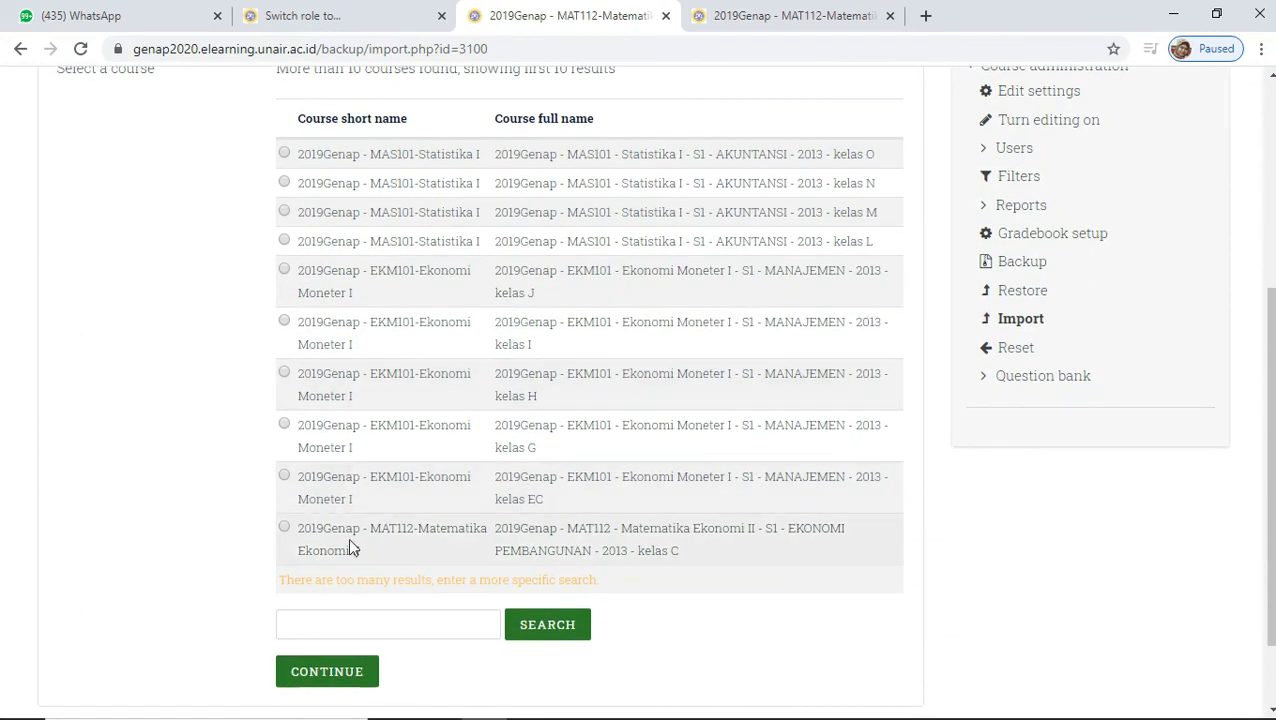
pyautogui.click(284, 529)
pyautogui.click(345, 676)
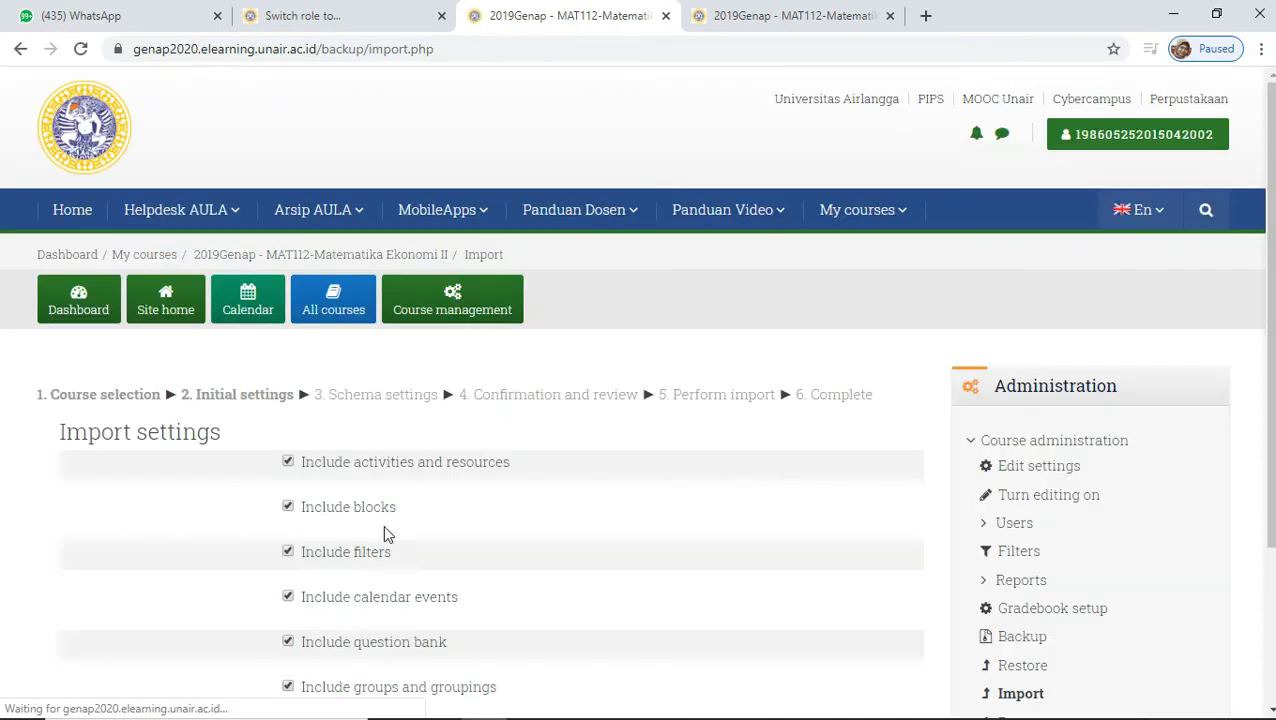
pyautogui.scroll(-1, 383, 523)
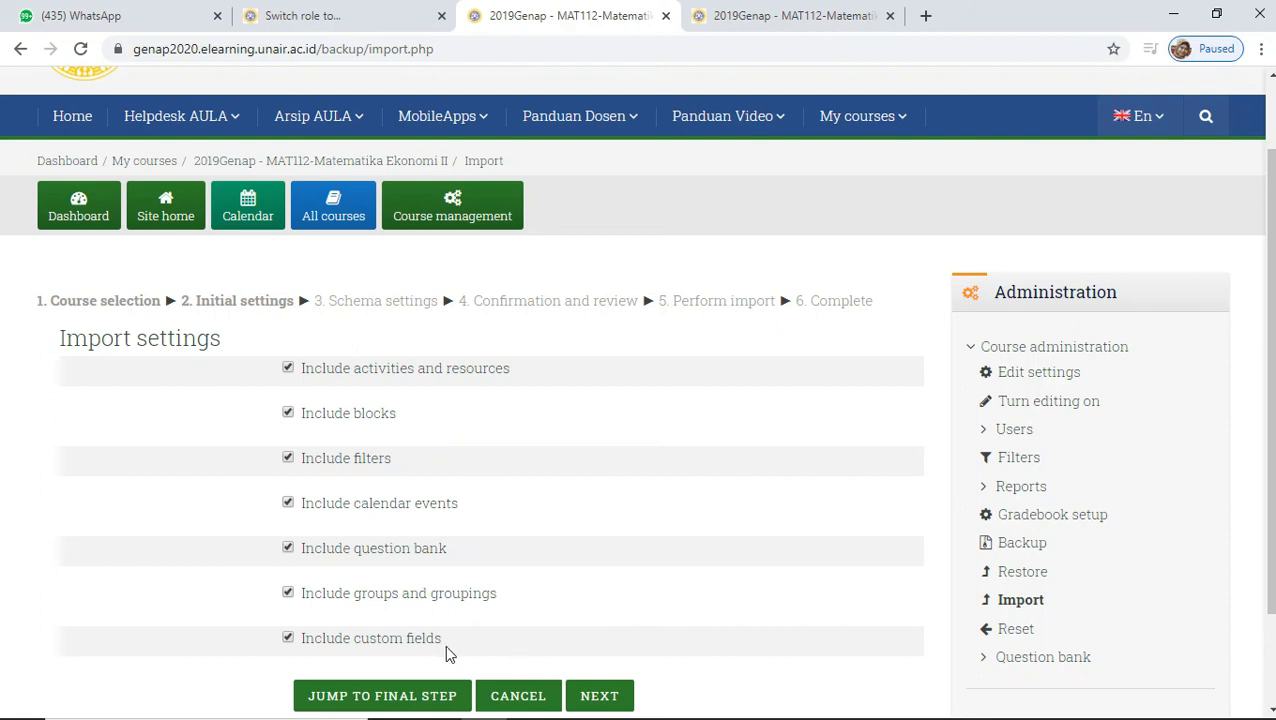
pyautogui.scroll(-1, 447, 653)
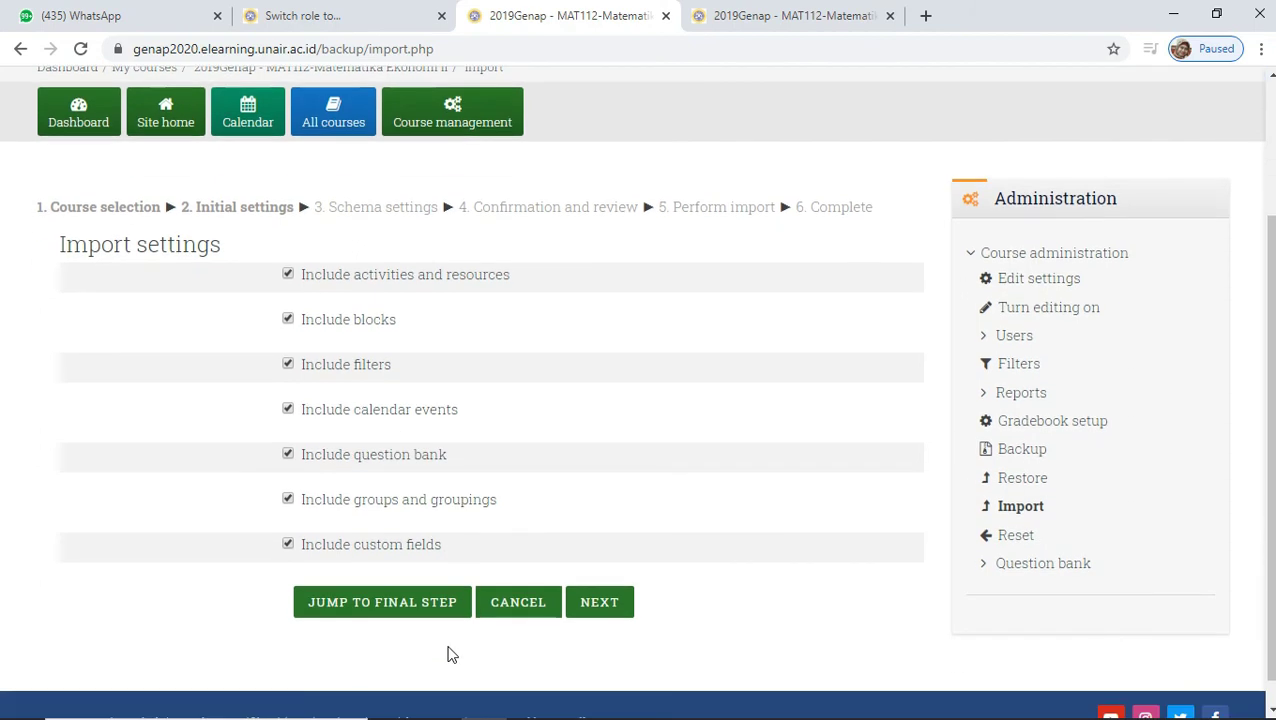
# - Run the course import straight through with all default settings included, and return to the course page
pyautogui.click(413, 611)
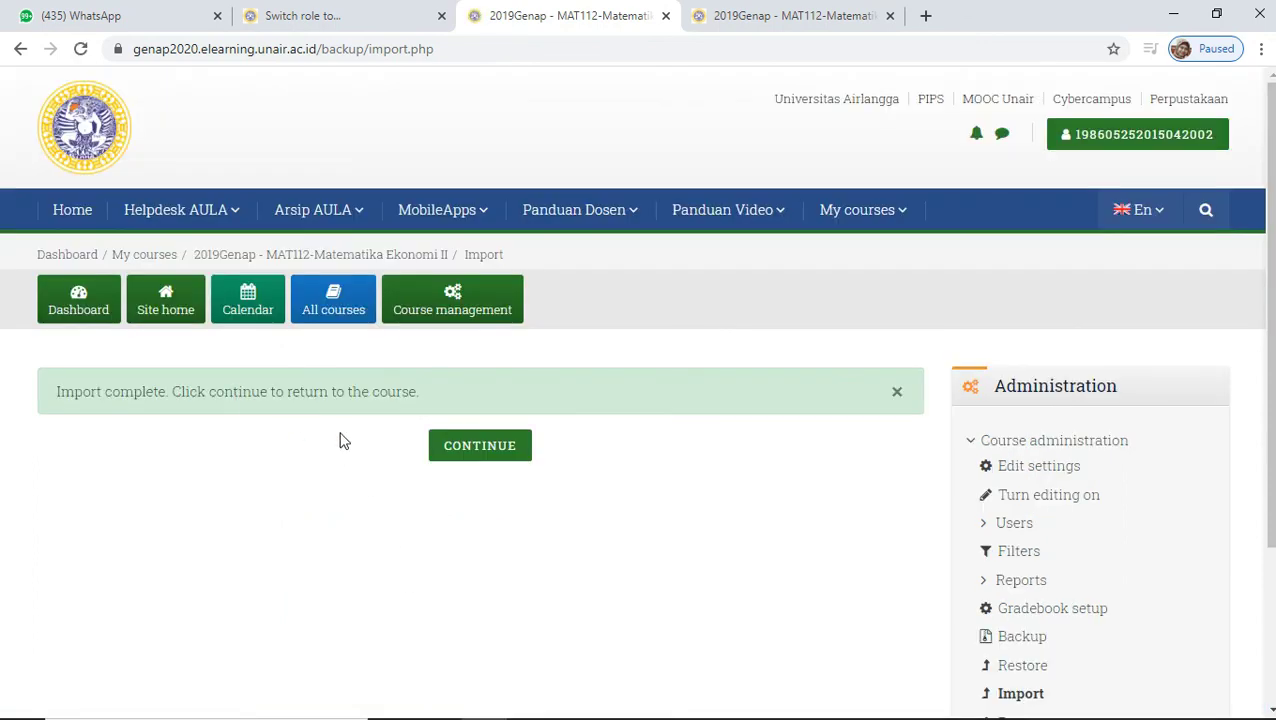
pyautogui.click(460, 446)
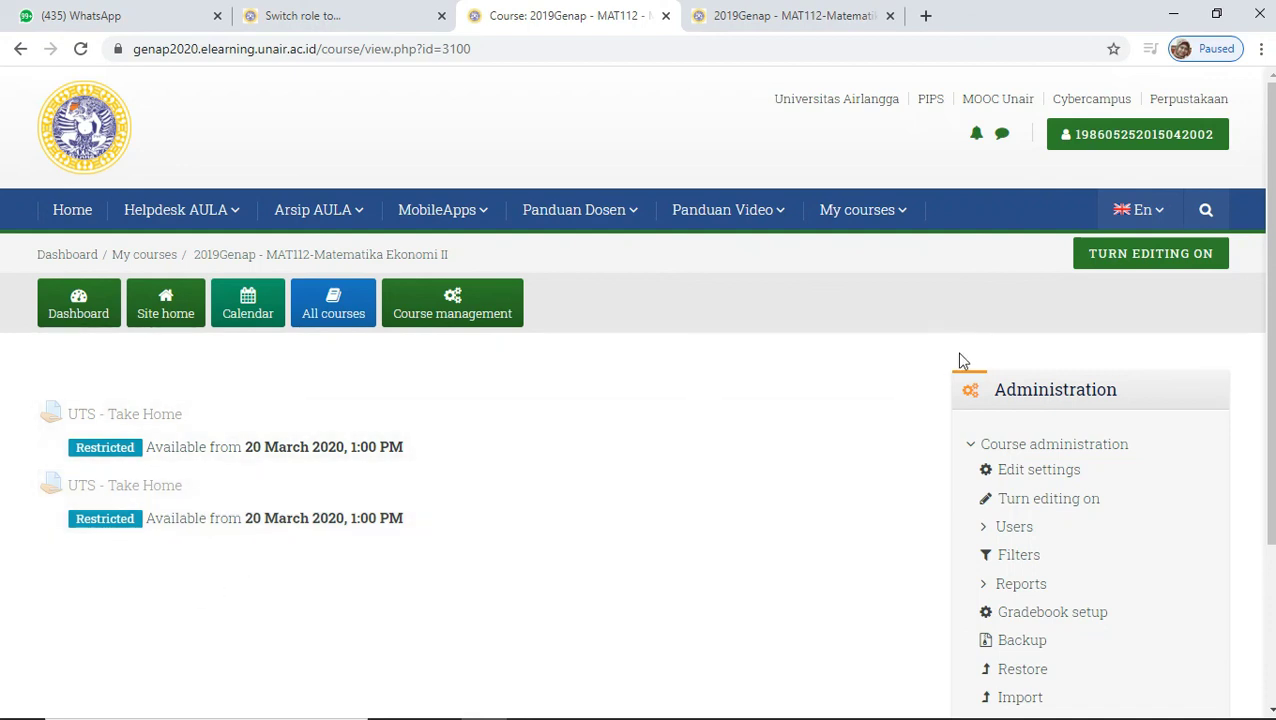
# - Enable course editing and delete the second, duplicate UTS - Take Home assignment from the course
pyautogui.click(1208, 262)
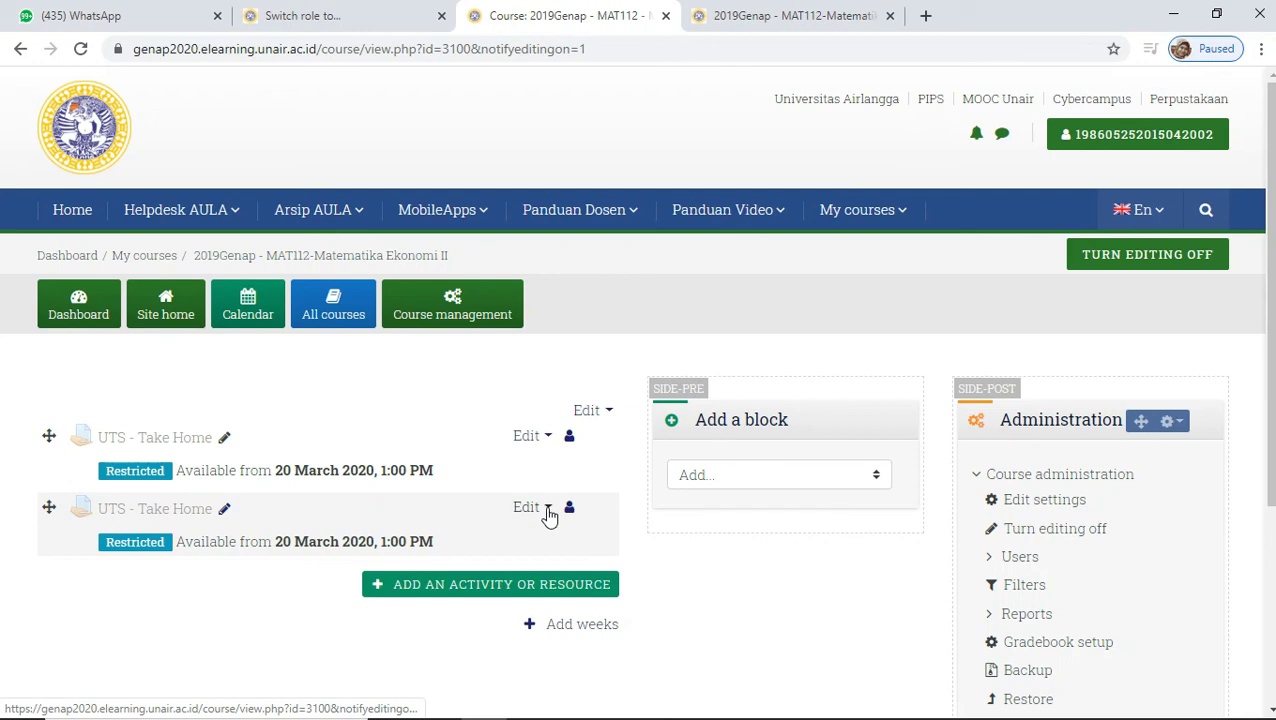
pyautogui.click(548, 510)
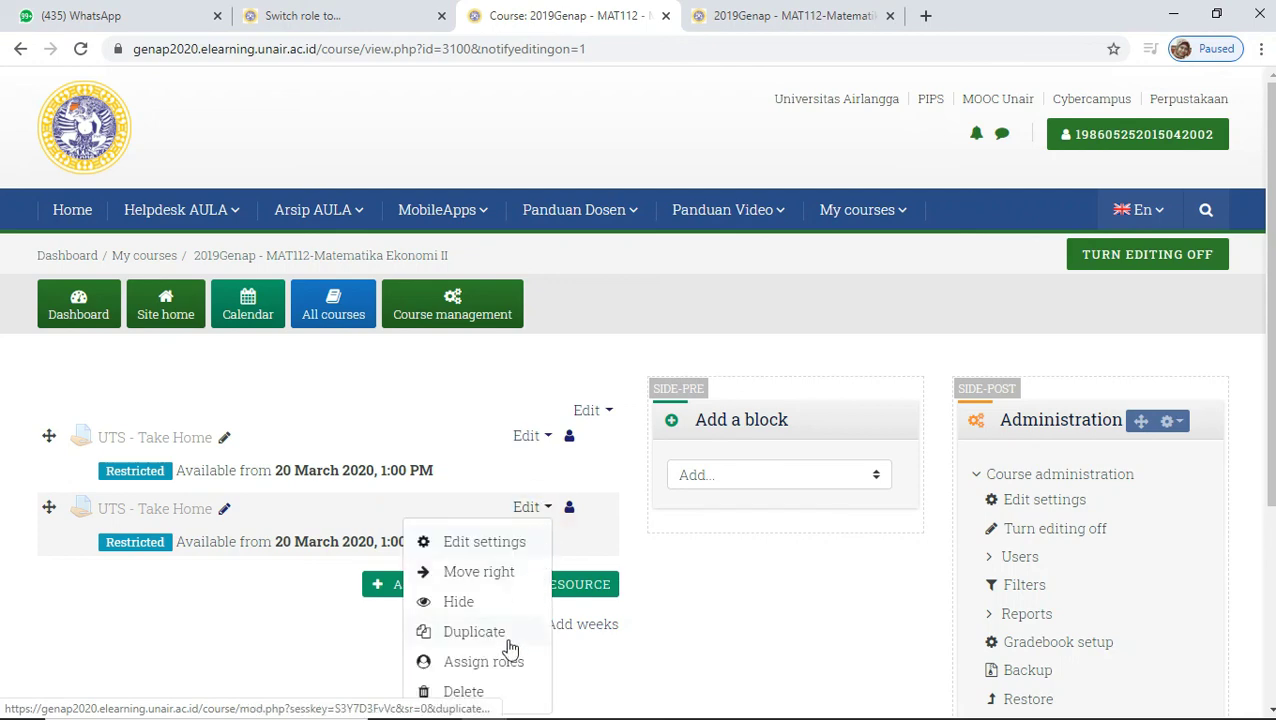
pyautogui.click(470, 692)
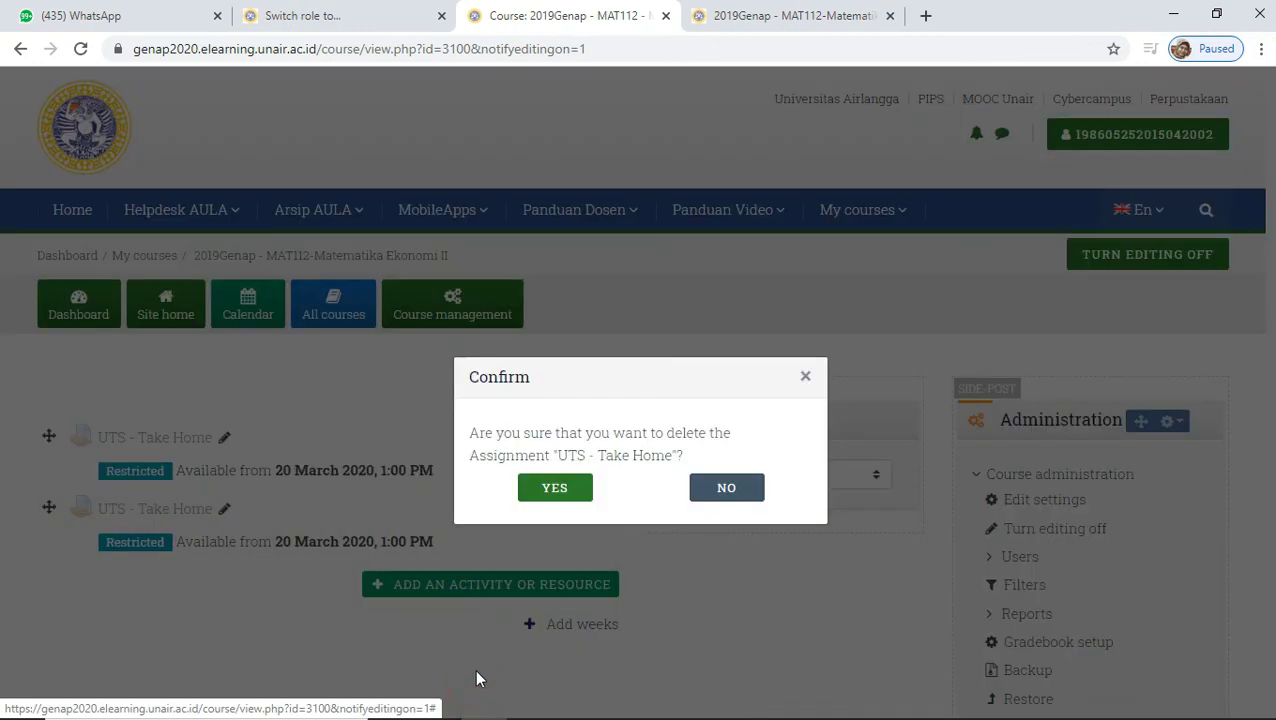
pyautogui.click(561, 504)
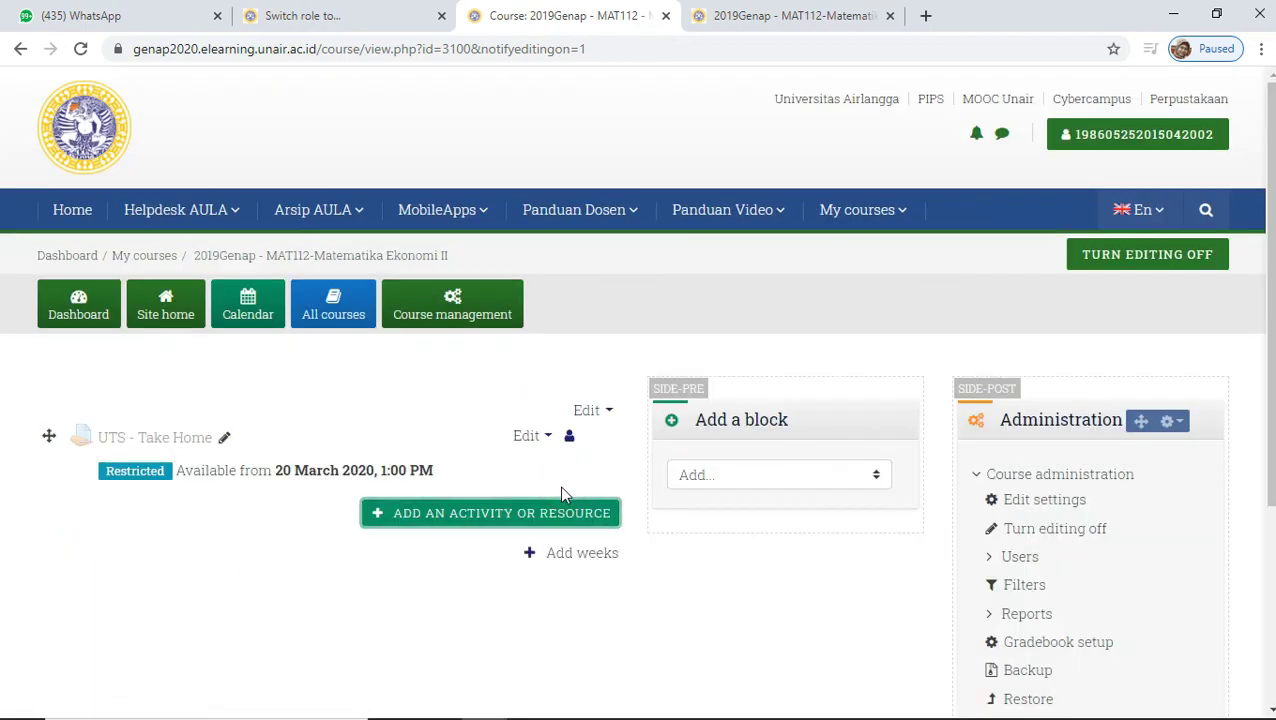